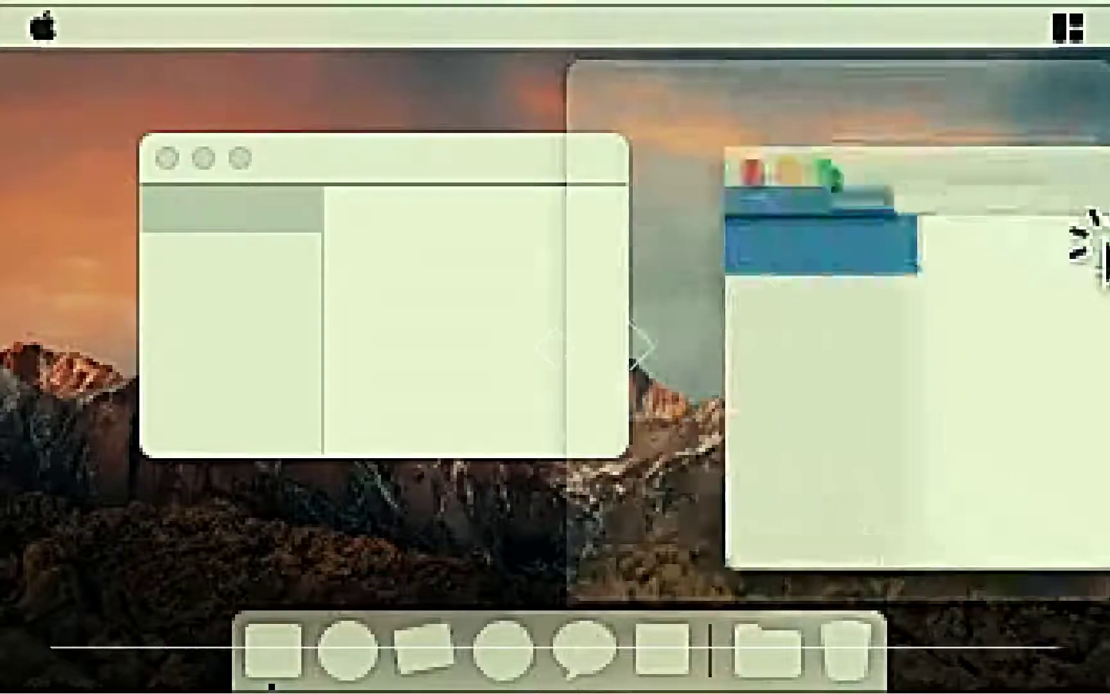
left_click_drag(298, 156, 25, 185)
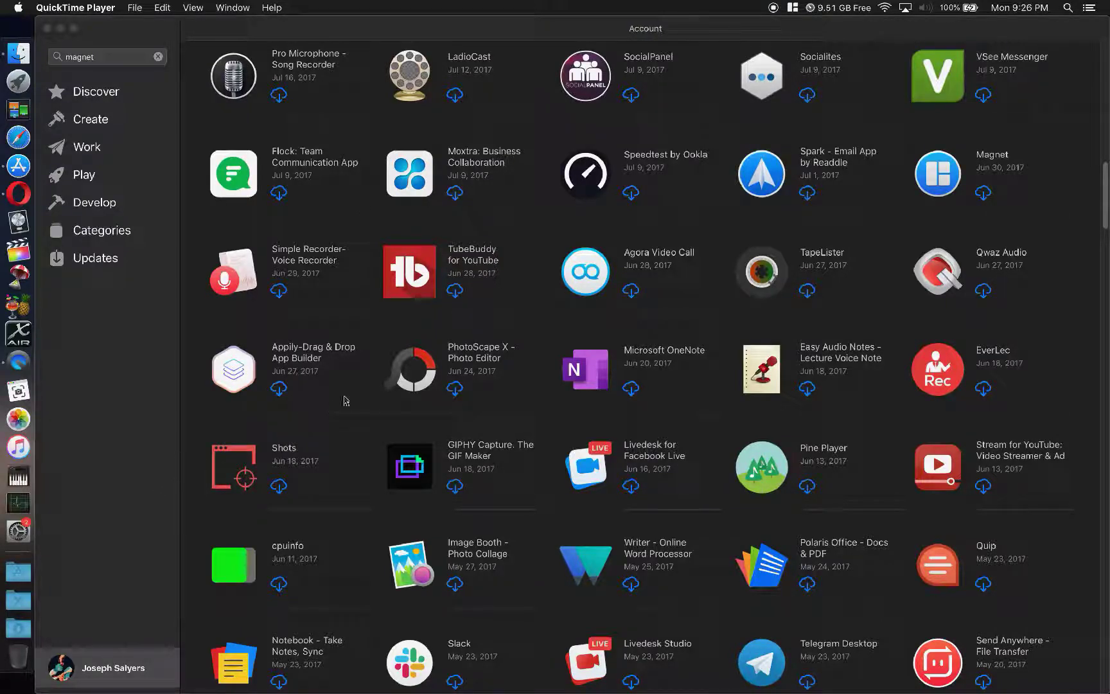
Step: Snap the App Store window to the right half of the display, then return it to full size
left_click(386, 36)
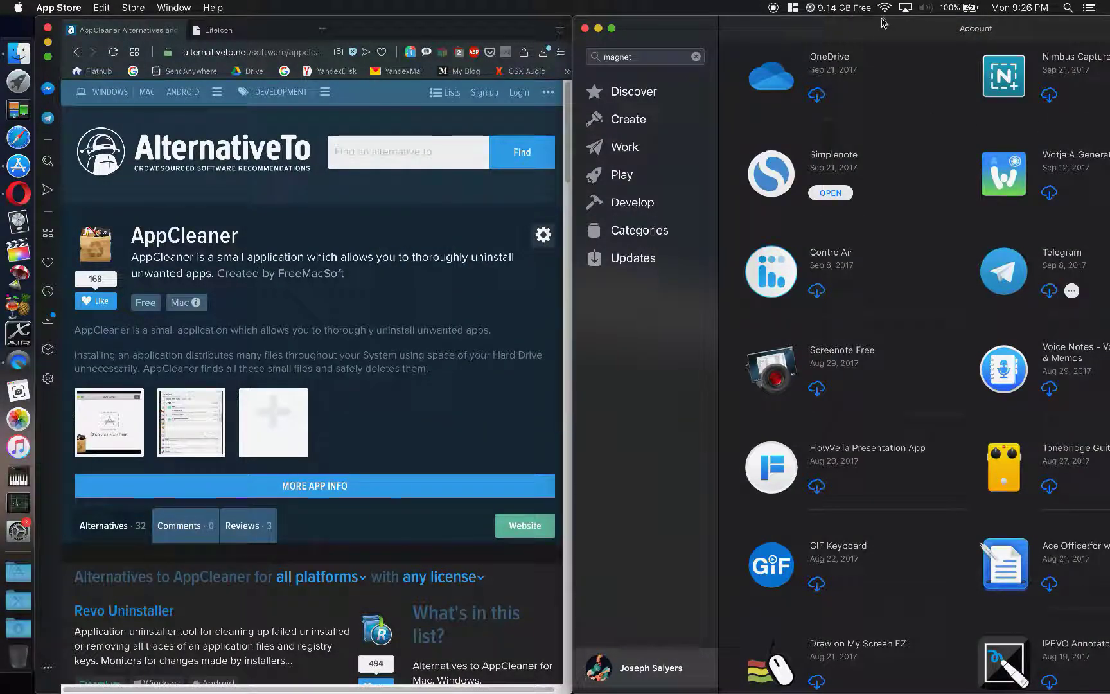
double_click(879, 32)
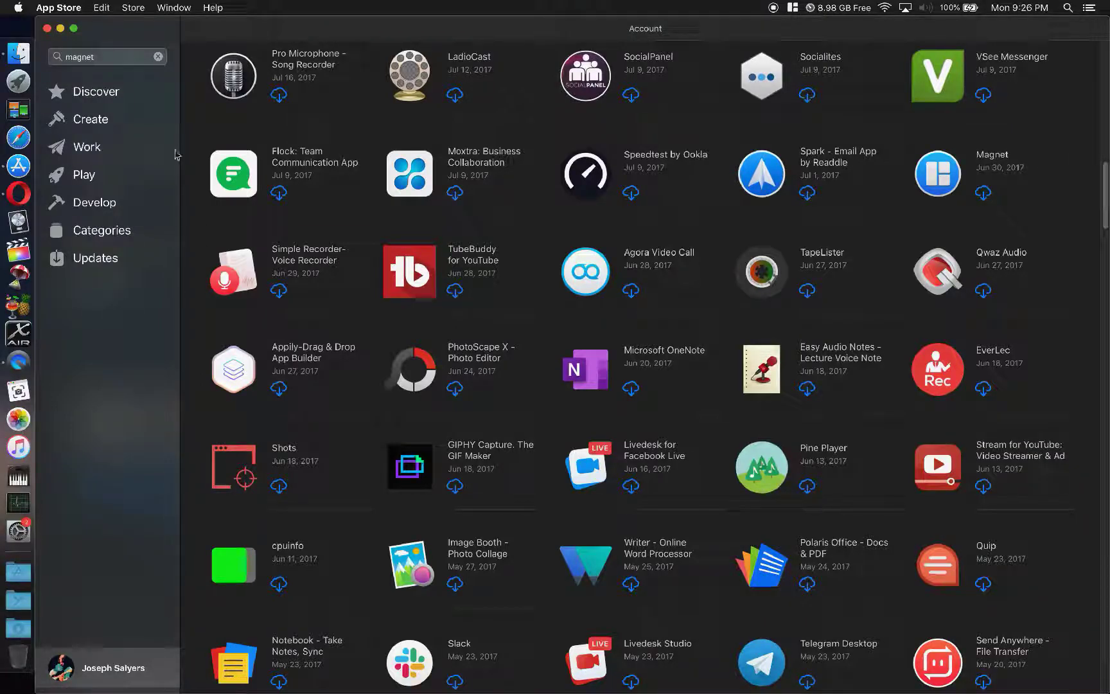
Step: Launch AppCleaner from the Applications folder, decline automatic update checks, and close its window
left_click(18, 571)
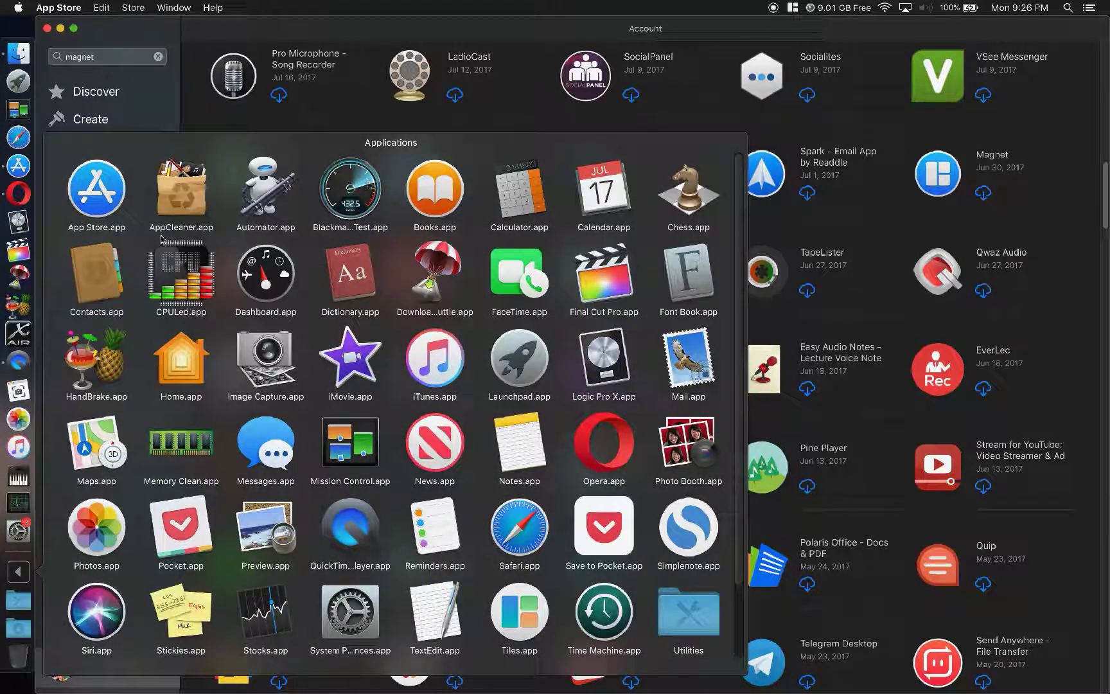
left_click(171, 214)
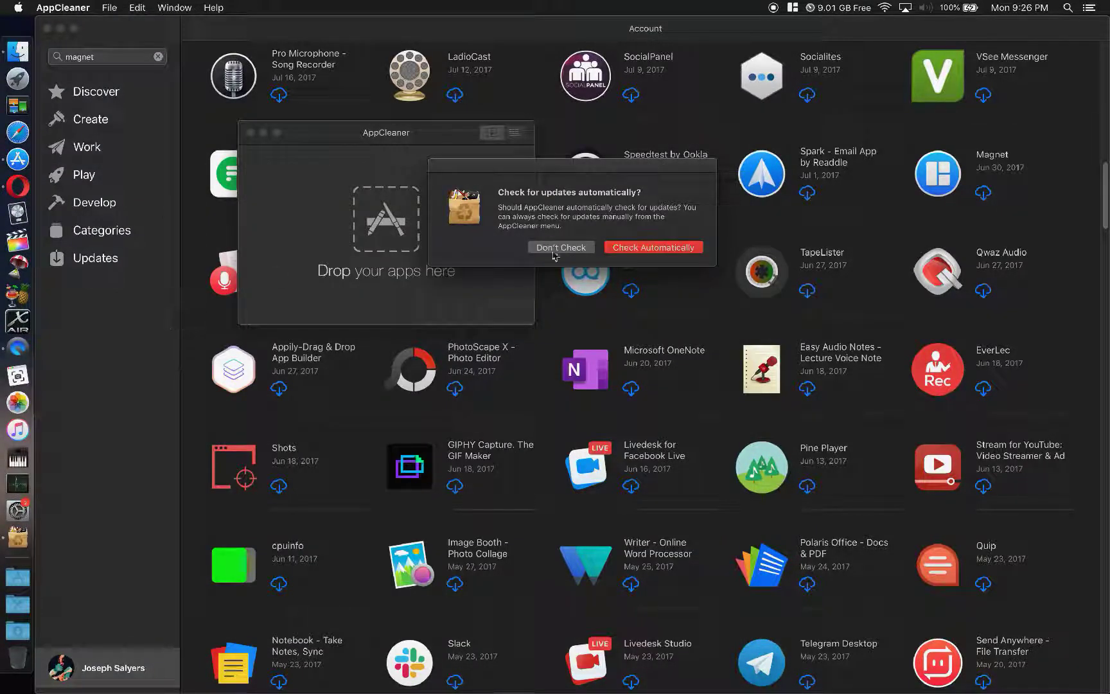
left_click(561, 248)
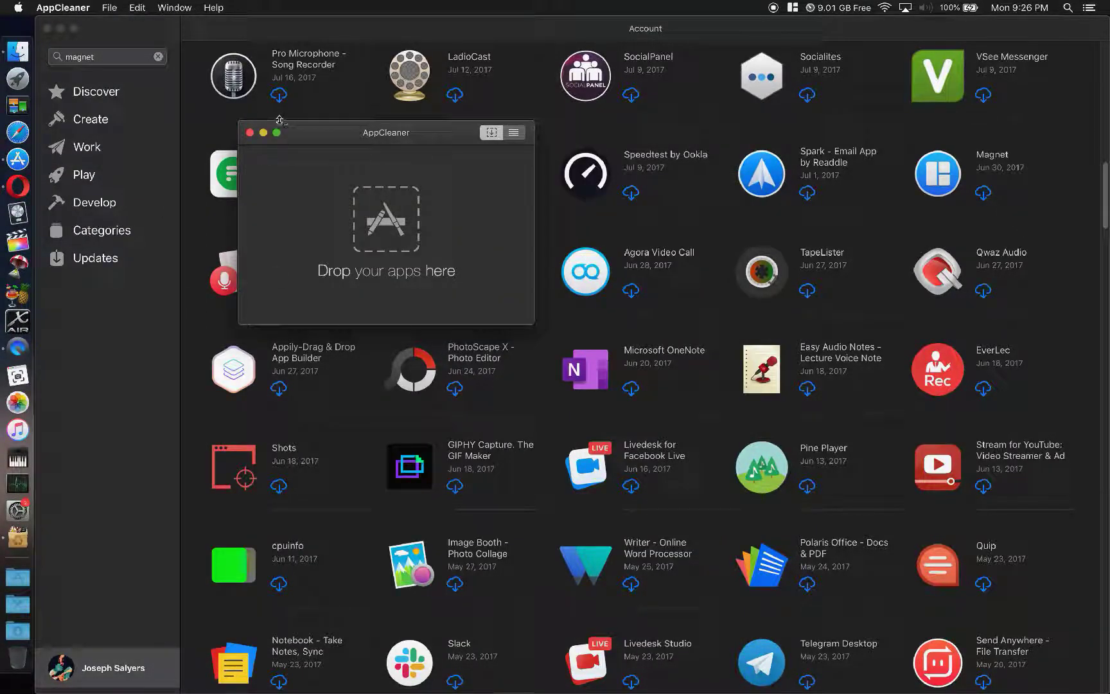
left_click(250, 133)
Step: Tile the App Store window to the right half and browse to freemacsoft's AppCleaner and Tiles pages in Opera
key("ctrl+alt+Right")
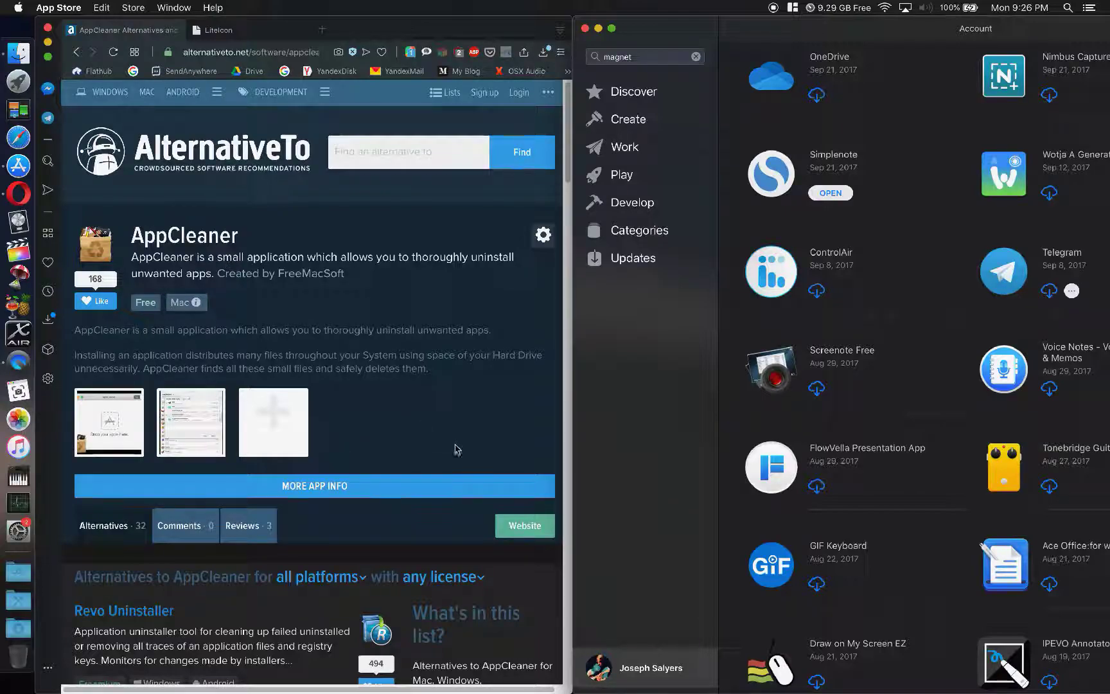
left_click(244, 30)
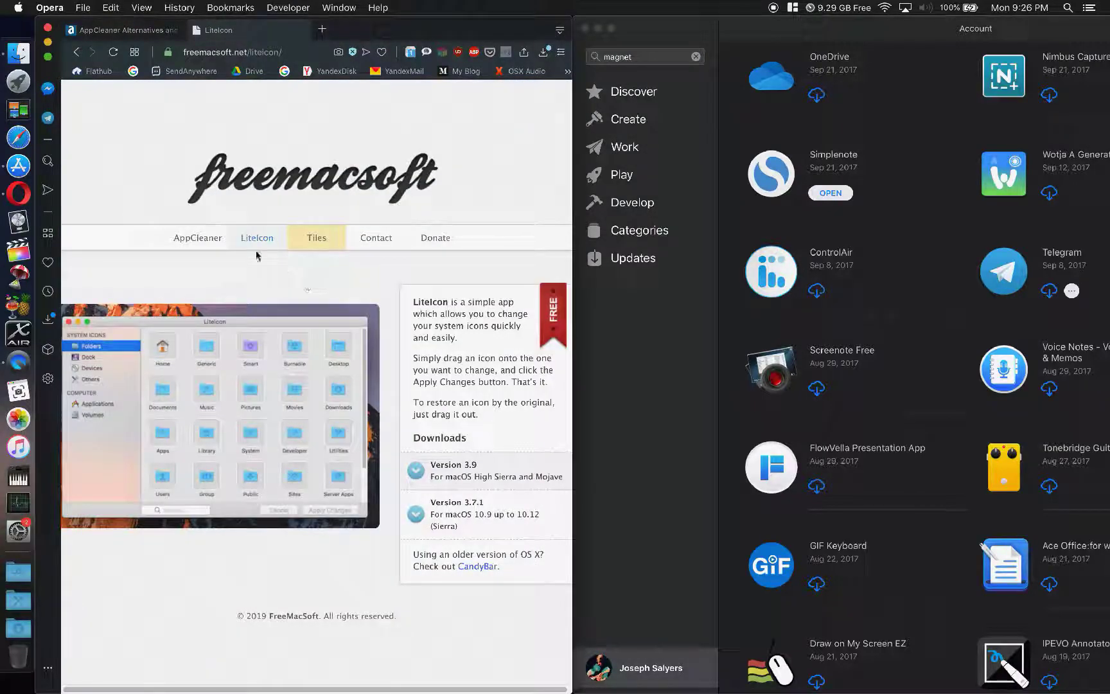
left_click(191, 238)
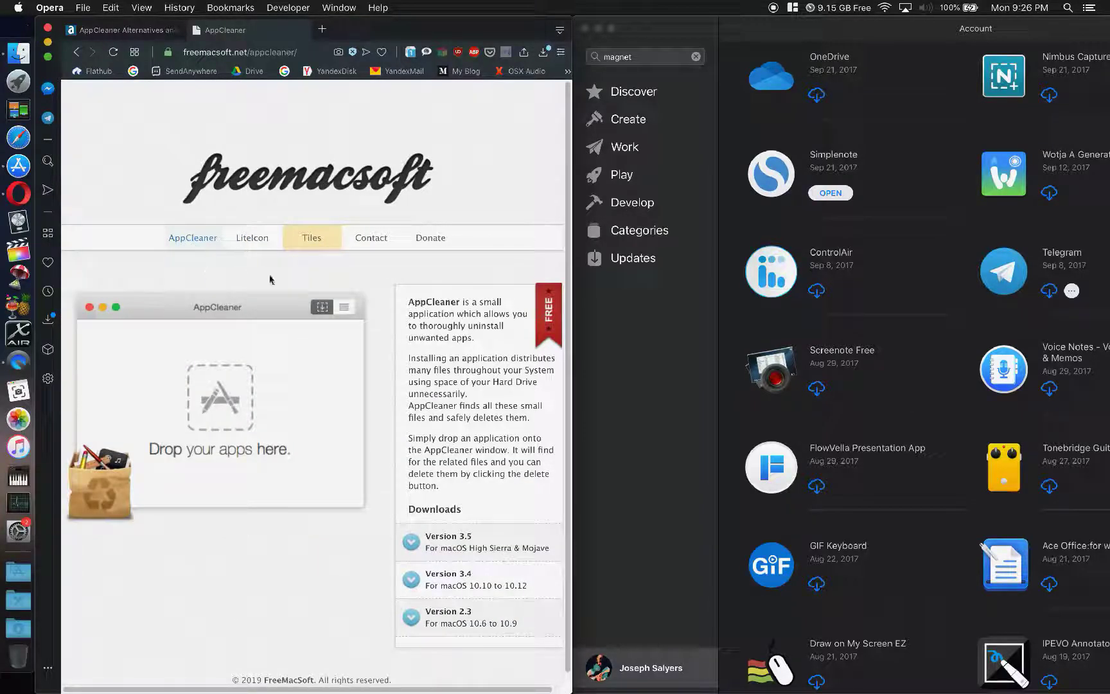
left_click(308, 239)
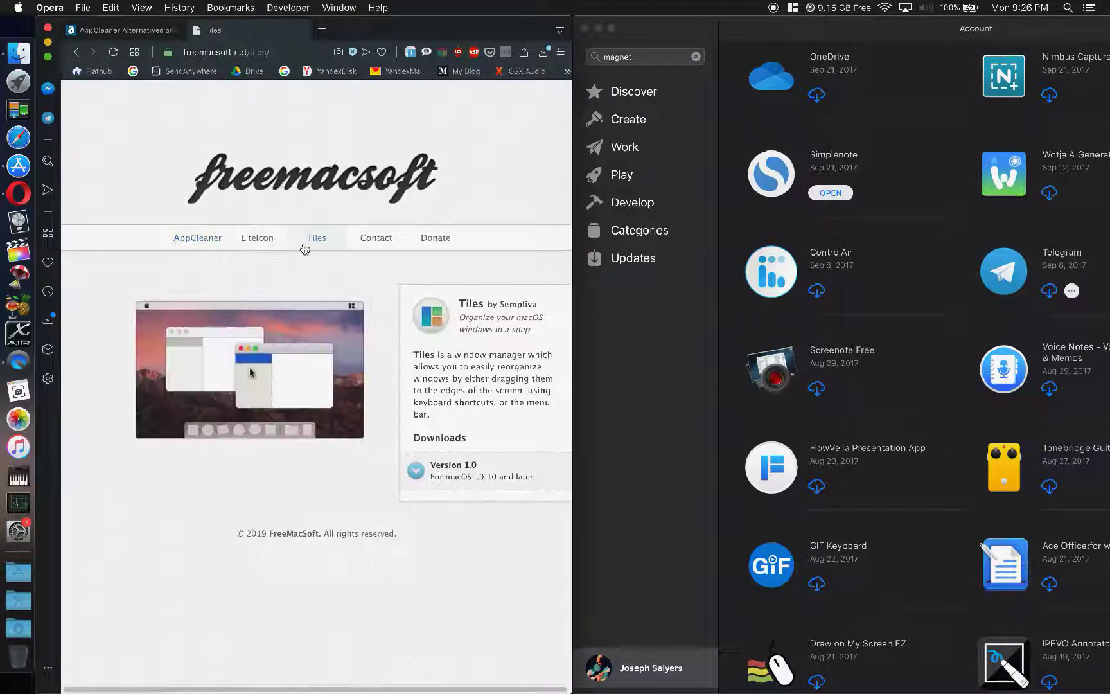
Step: Expand the Opera window to fill the display, then snap it back to the left half
left_click(47, 57, "alt")
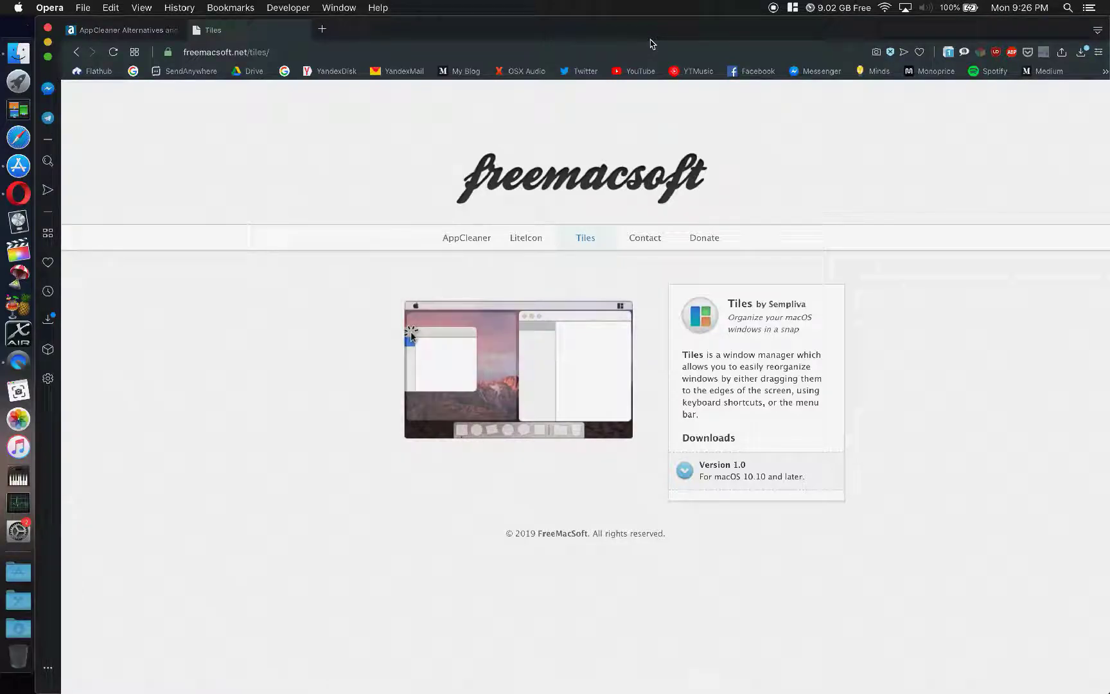
left_click_drag(650, 44, 2, 185)
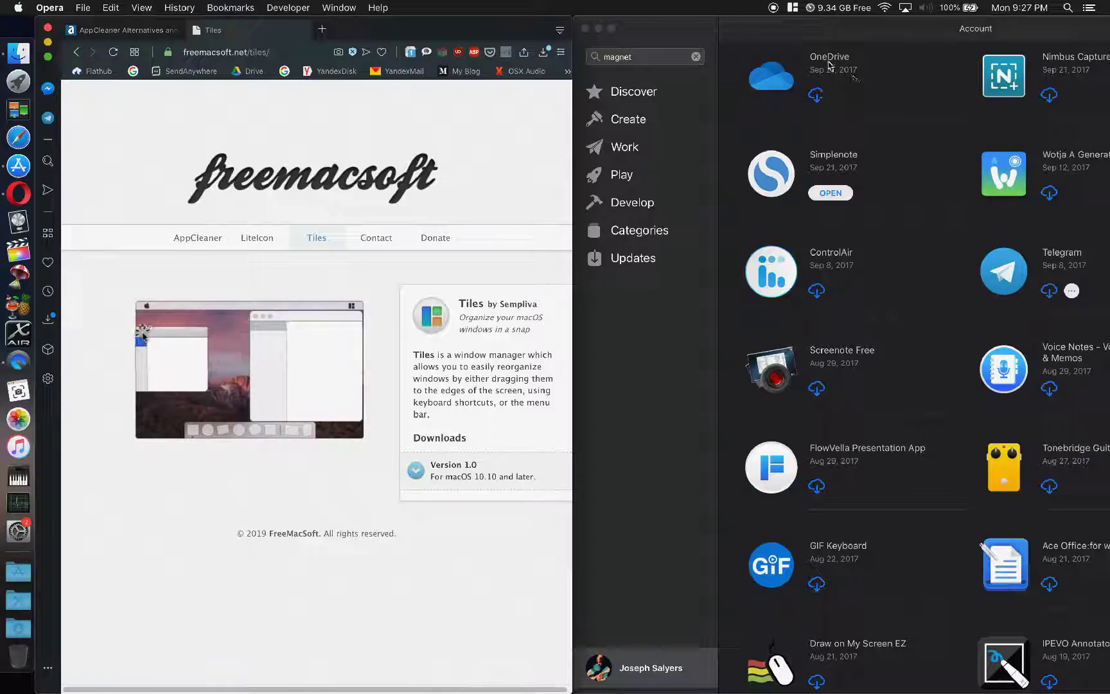
key("ctrl+alt+Return")
key("ctrl+alt+Left")
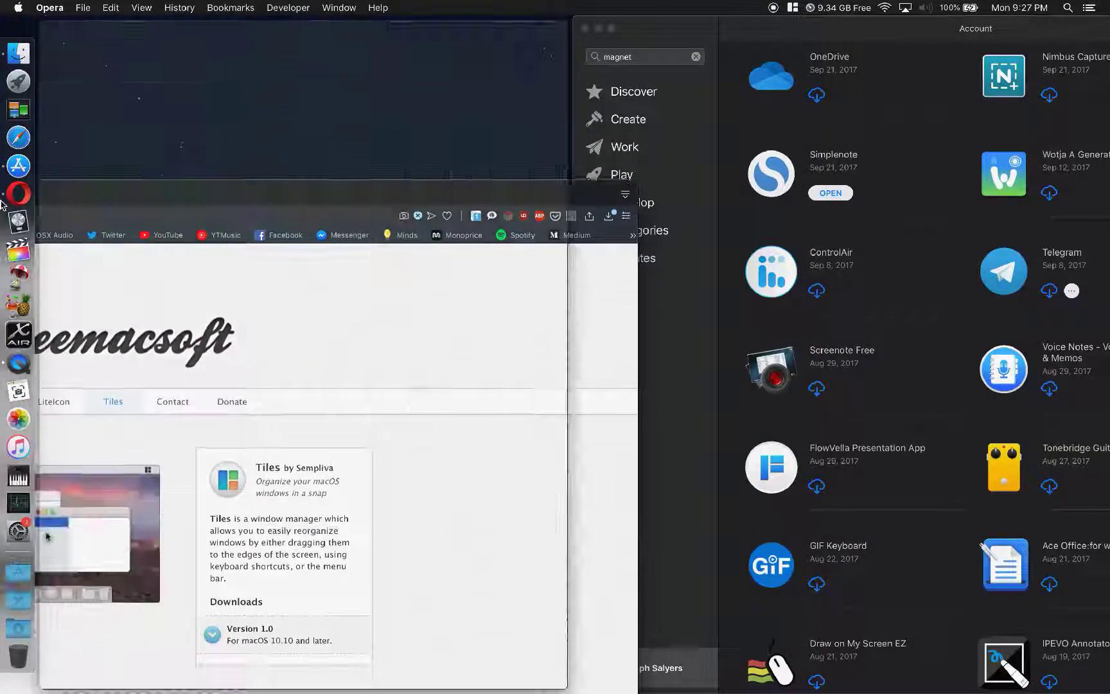
Step: Maximize the App Store window, then tile it back to the right half
left_click(766, 28)
key("ctrl+alt+Return")
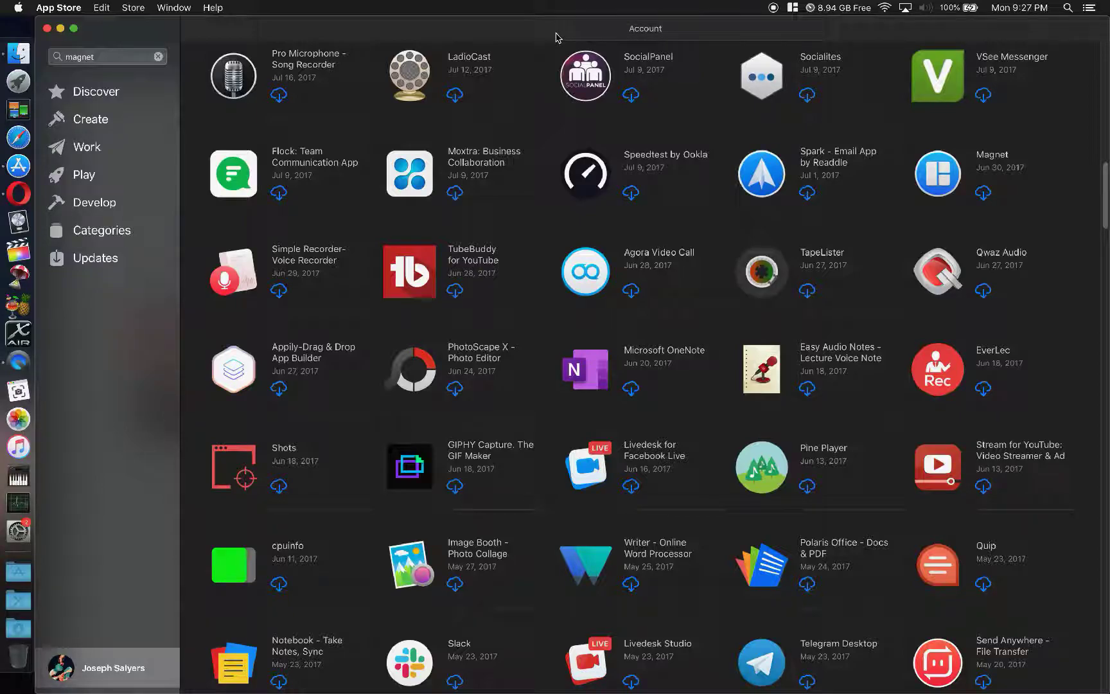
key("ctrl+alt+Right")
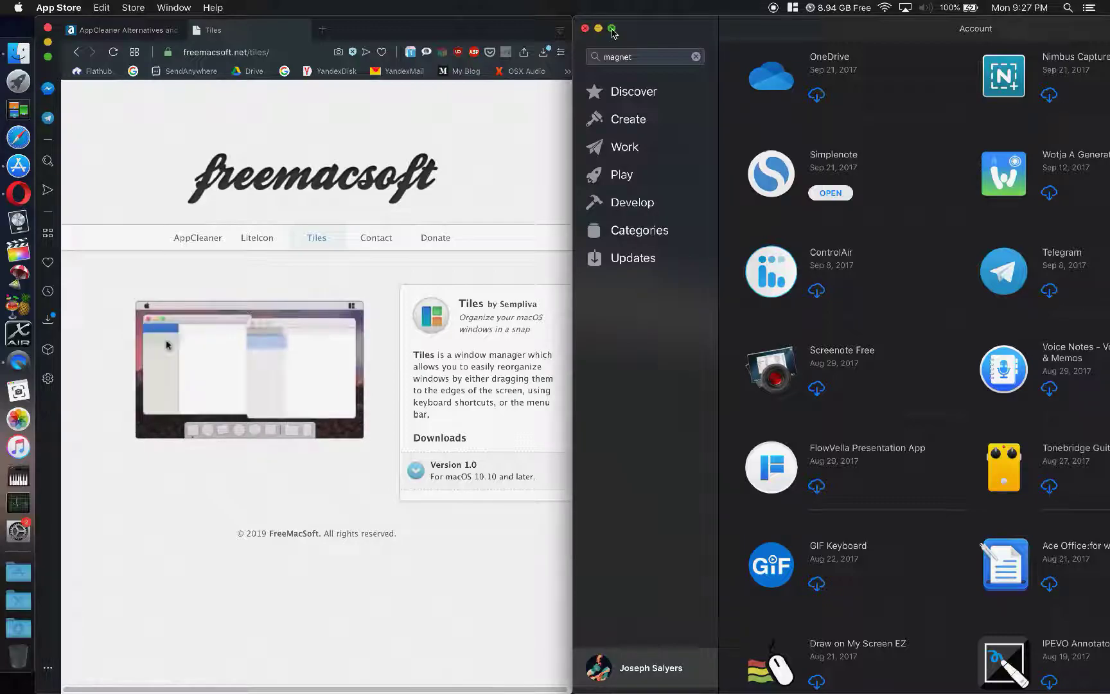
Step: Place the App Store and Opera side by side in macOS Split View, then take both windows out of full screen
left_click_drag(612, 29, 702, 64)
left_click(380, 172)
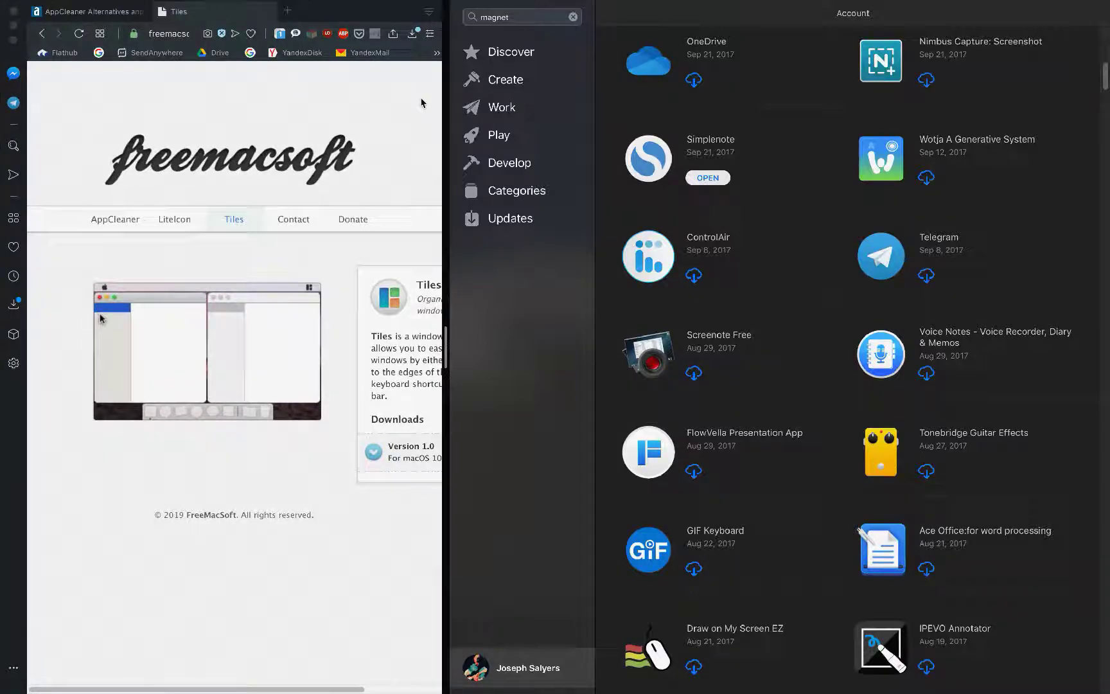
key("F11")
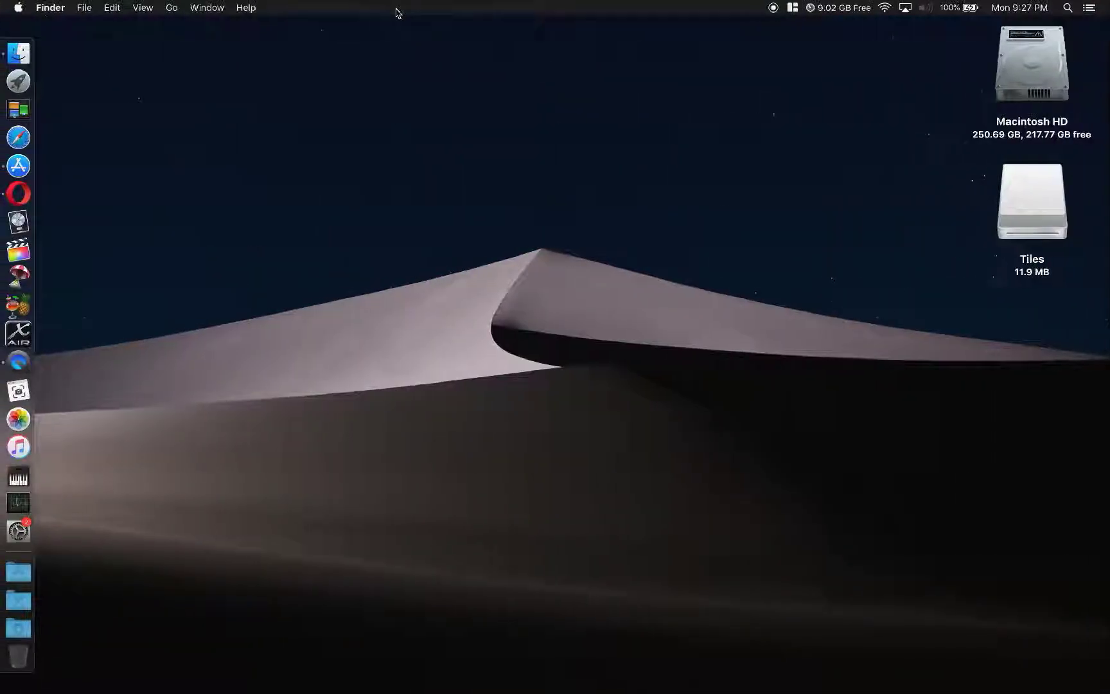
key("F11")
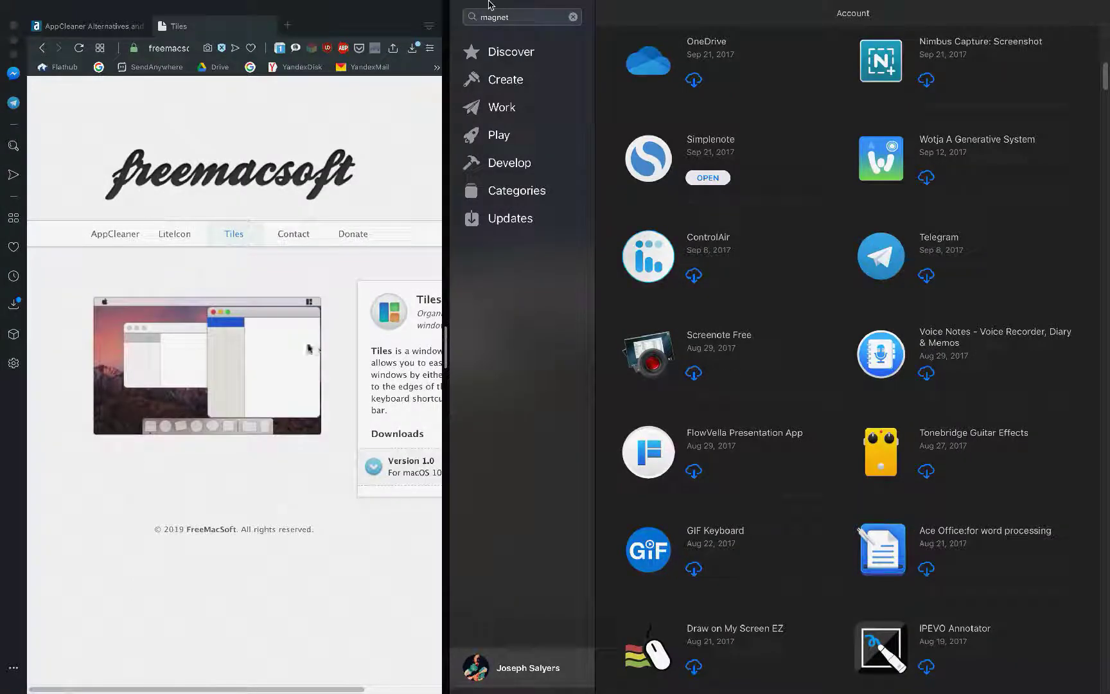
left_click(486, 21)
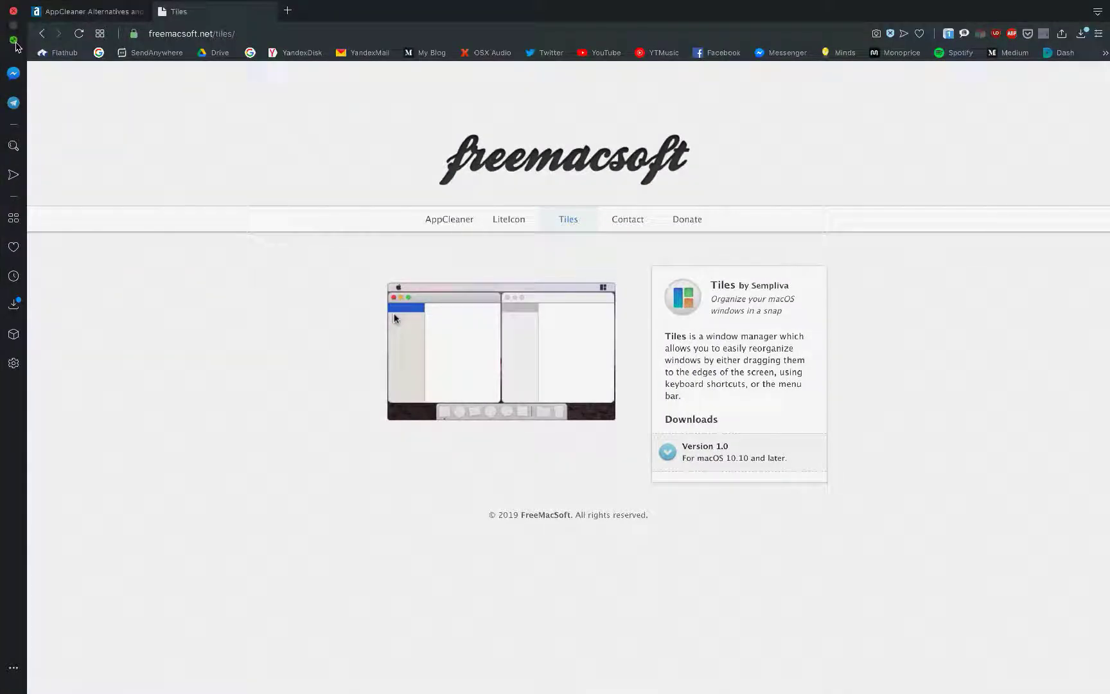
left_click(15, 41)
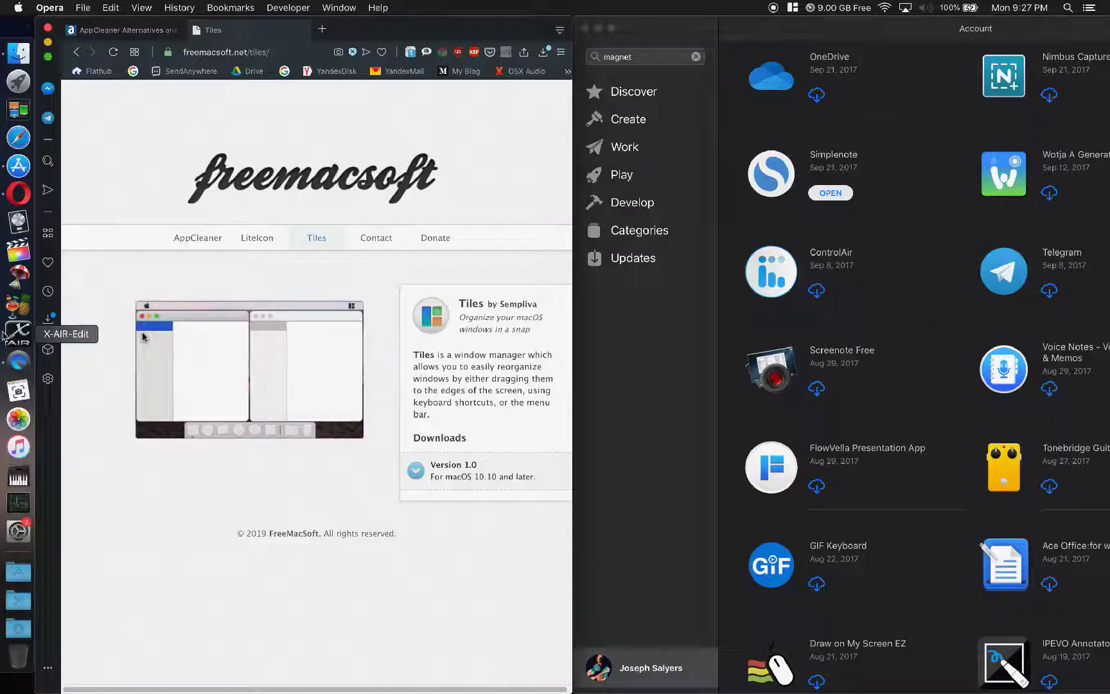
Step: Expand the Opera window to fill the display and open the freemacsoft AppCleaner page
left_click(48, 56)
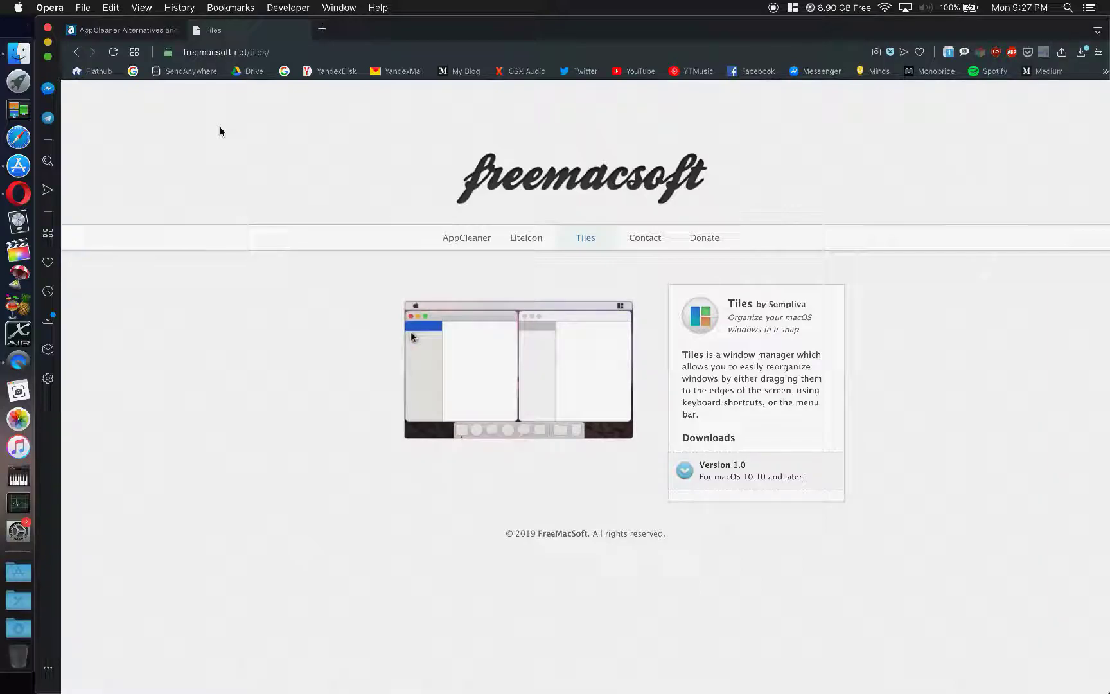
left_click(469, 239)
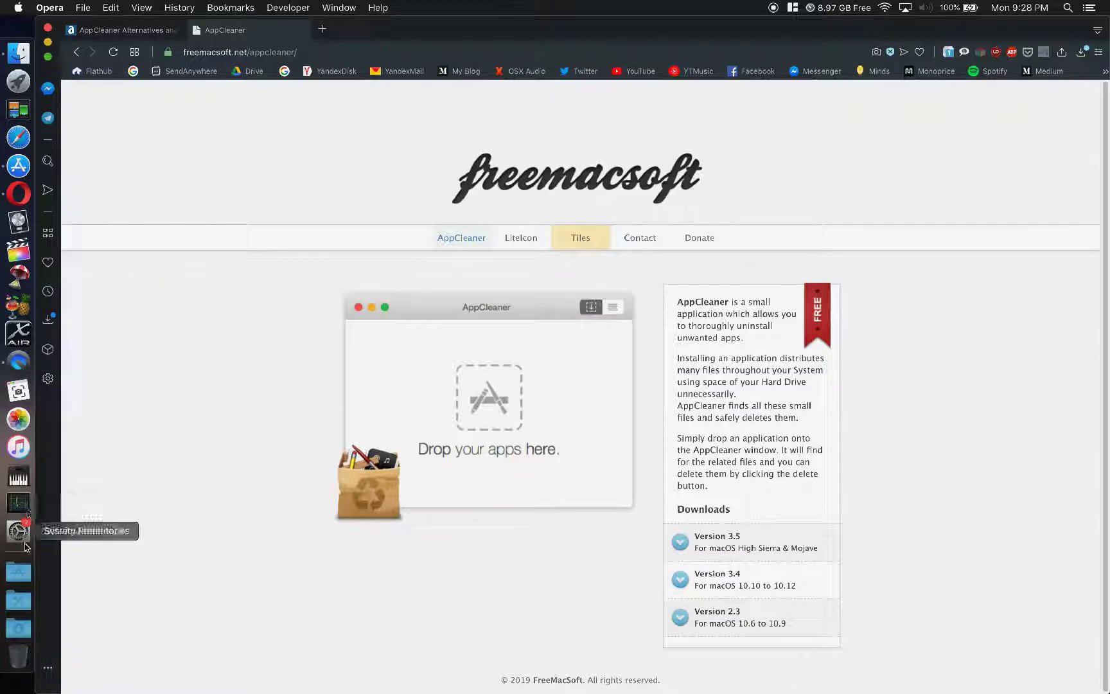
Step: Launch AppCleaner, scan HandBrake.app from the Applications folder for related files, and enlarge the window to show the whole list
left_click(18, 571)
left_click(182, 185)
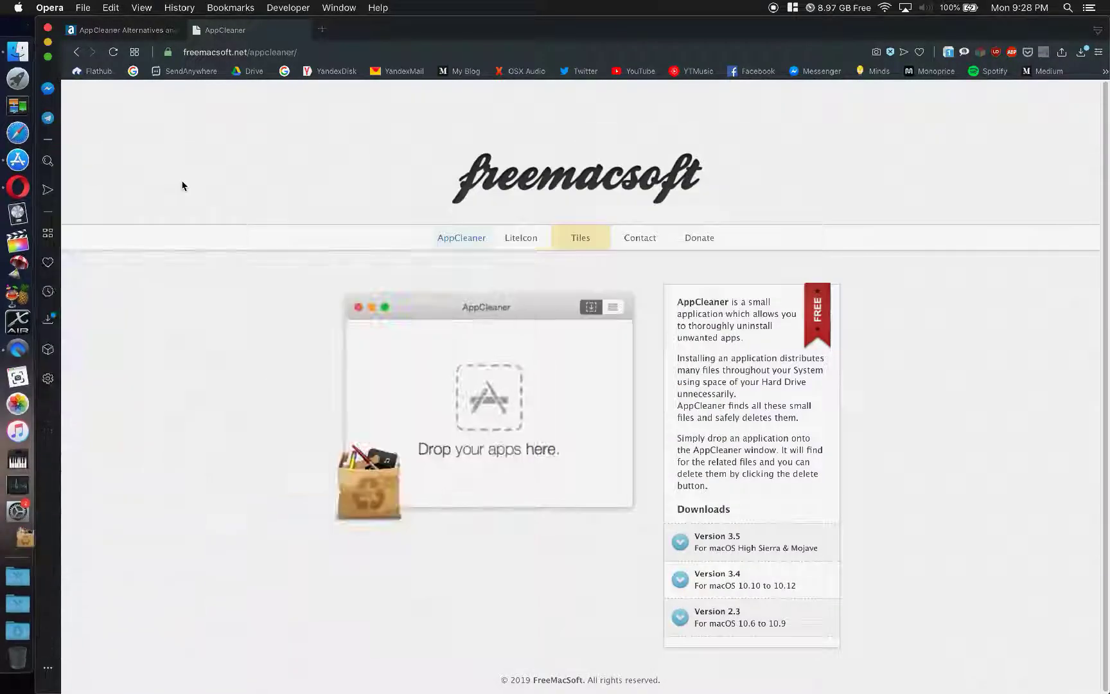
left_click(18, 574)
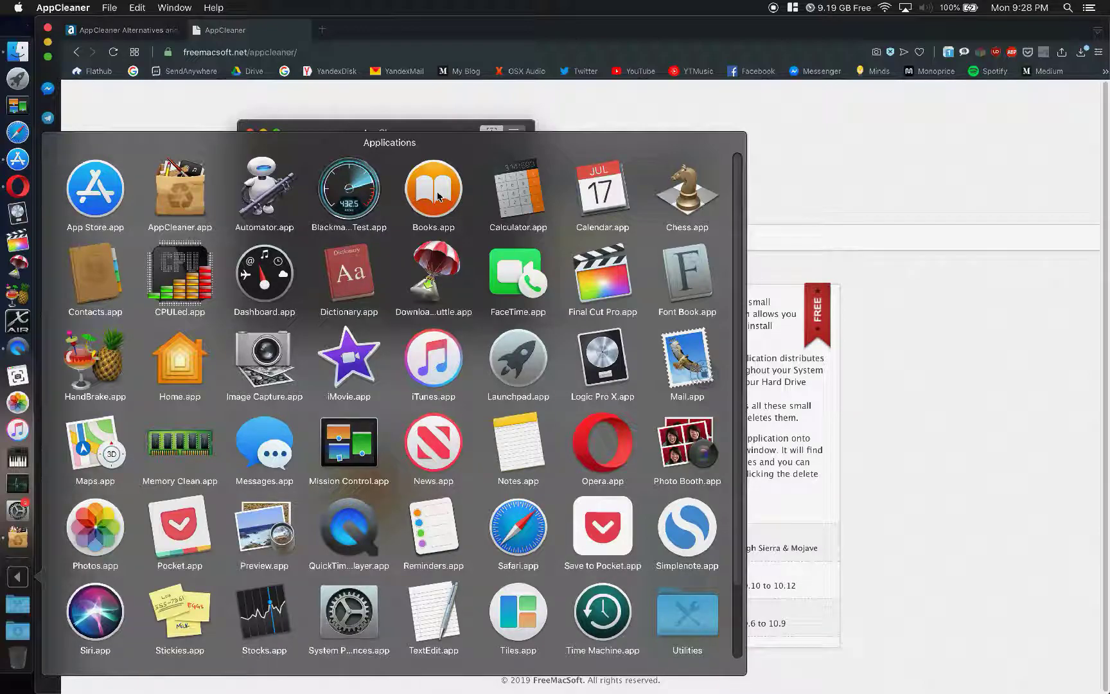
left_click_drag(108, 357, 362, 229)
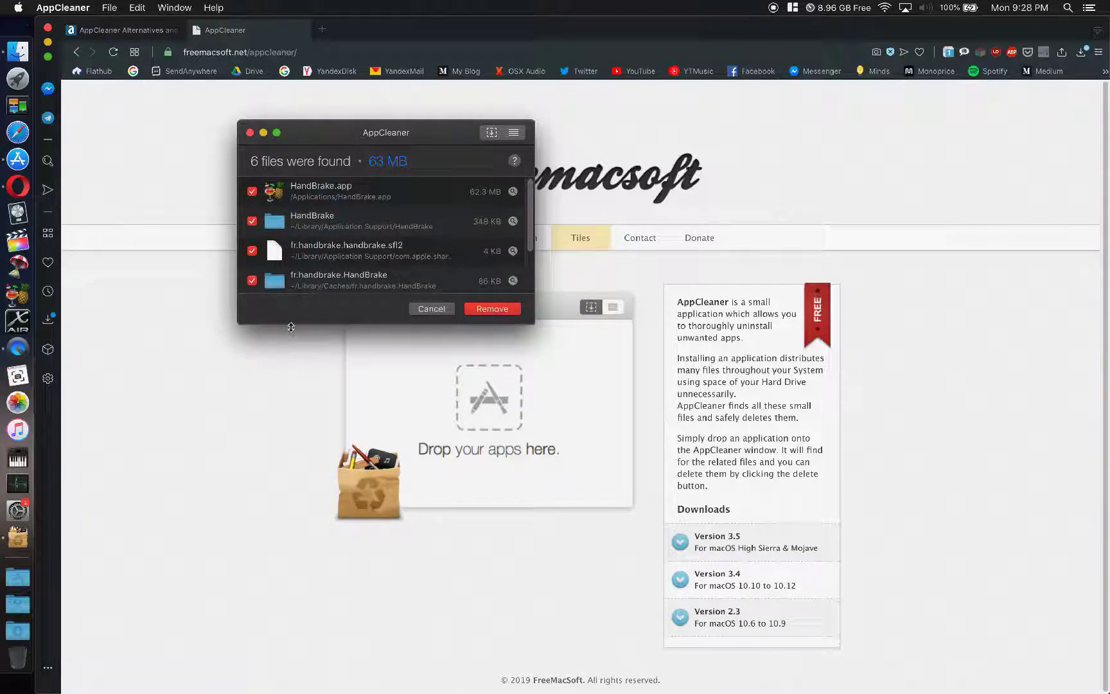
left_click_drag(291, 328, 302, 499)
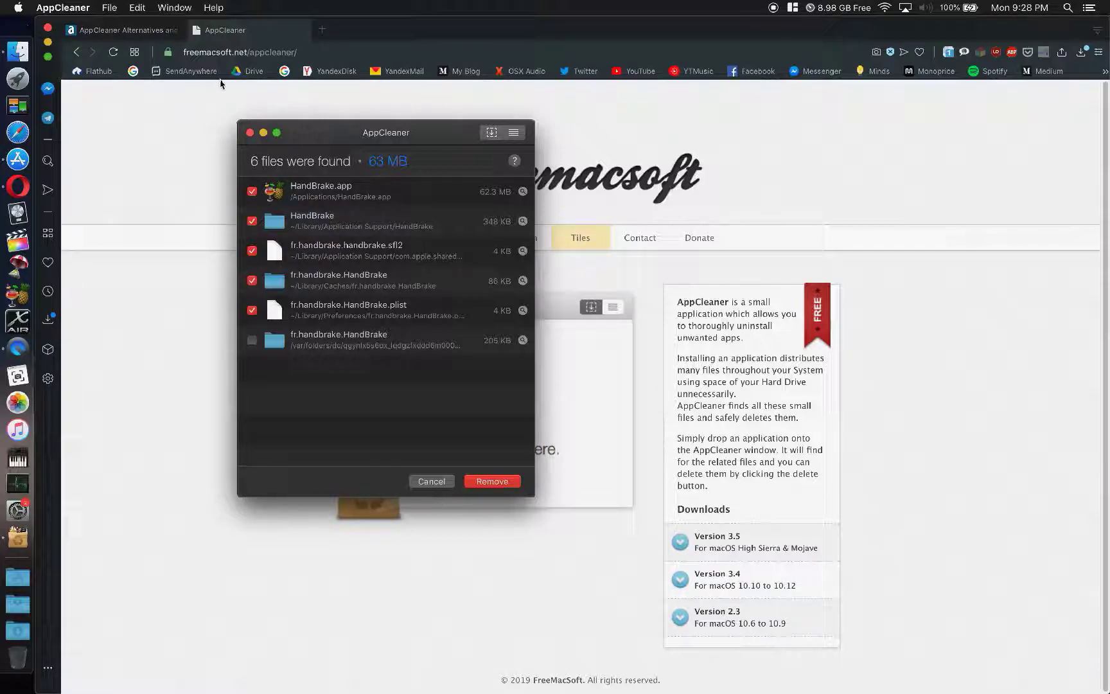
Step: Open AppCleaner's preferences and review the General app protection options alongside the installed applications
left_click(62, 7)
left_click(161, 126)
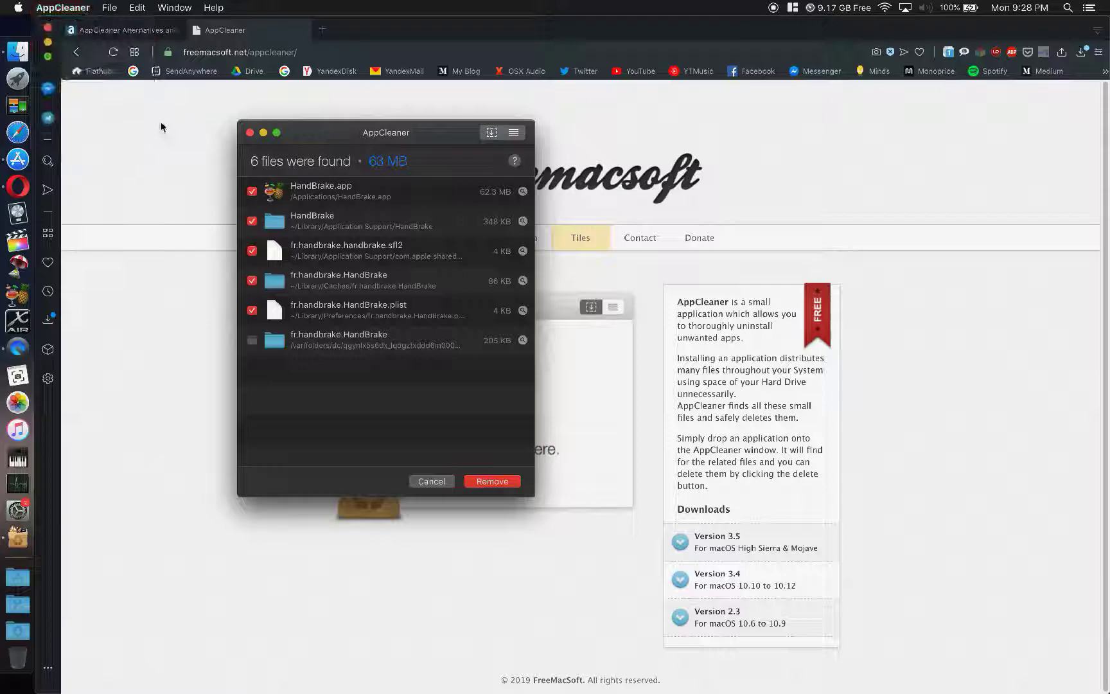
key("super+comma")
left_click_drag(612, 145, 679, 169)
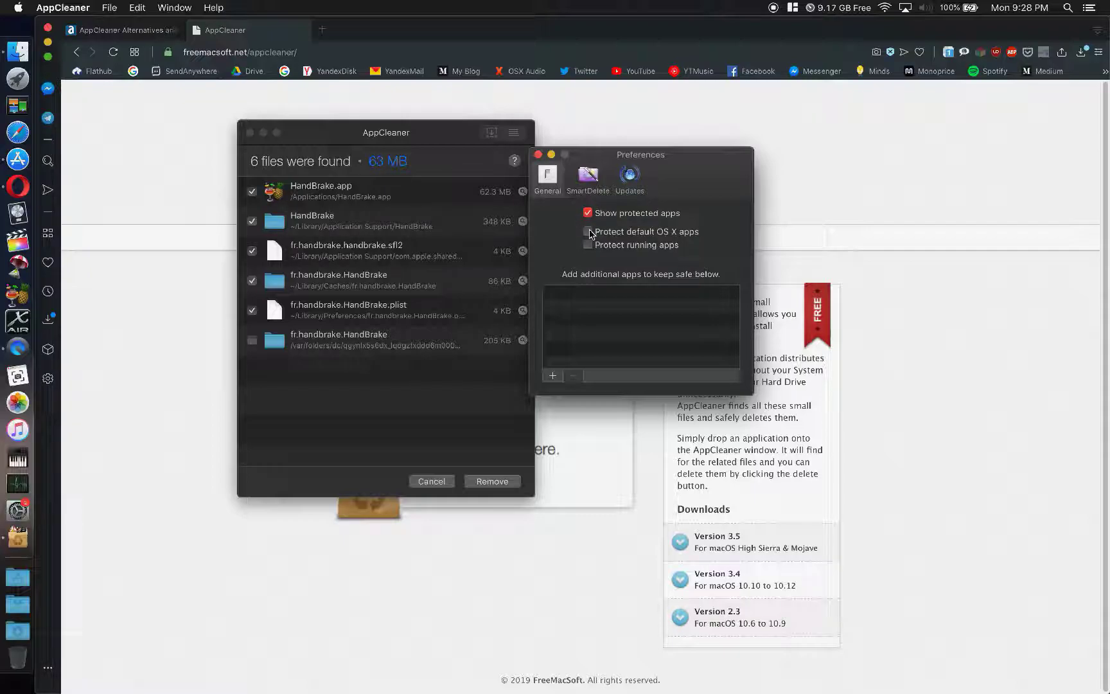
left_click(17, 576)
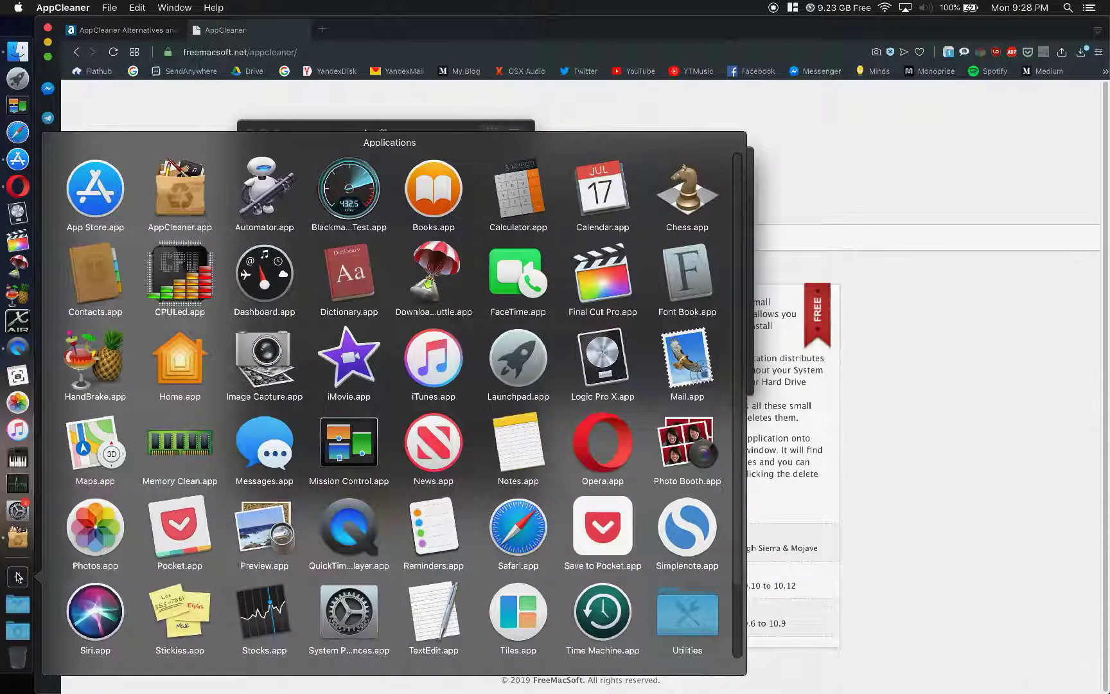
left_click(18, 576)
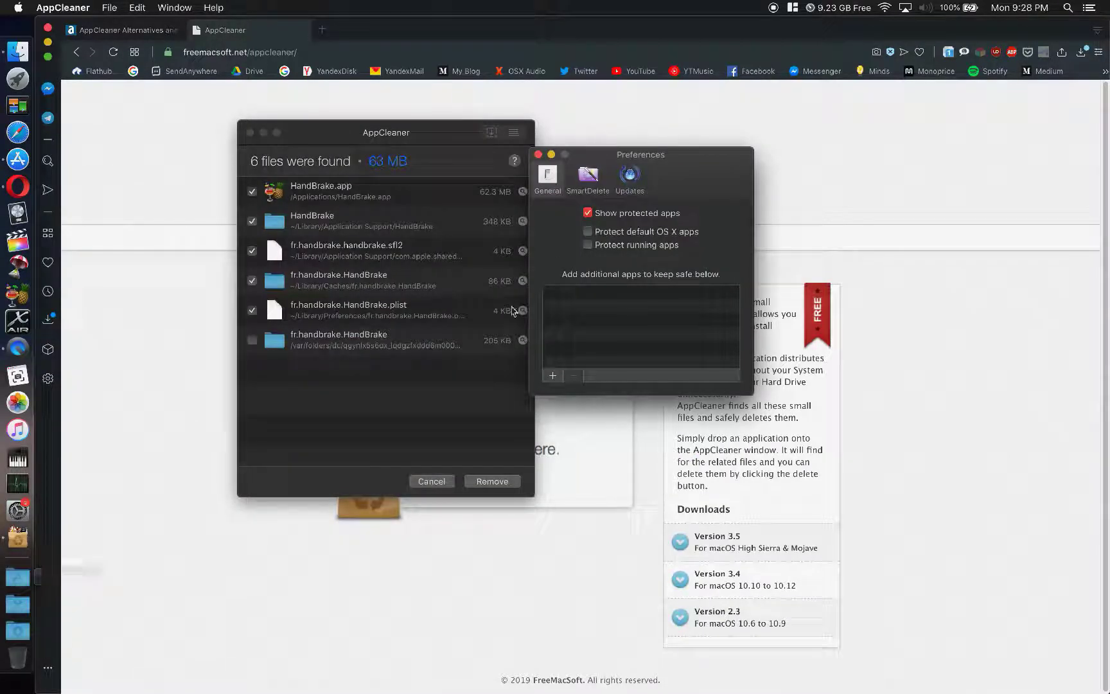
Step: Turn SmartDelete on in the AppCleaner preferences and switch it back off
left_click(586, 193)
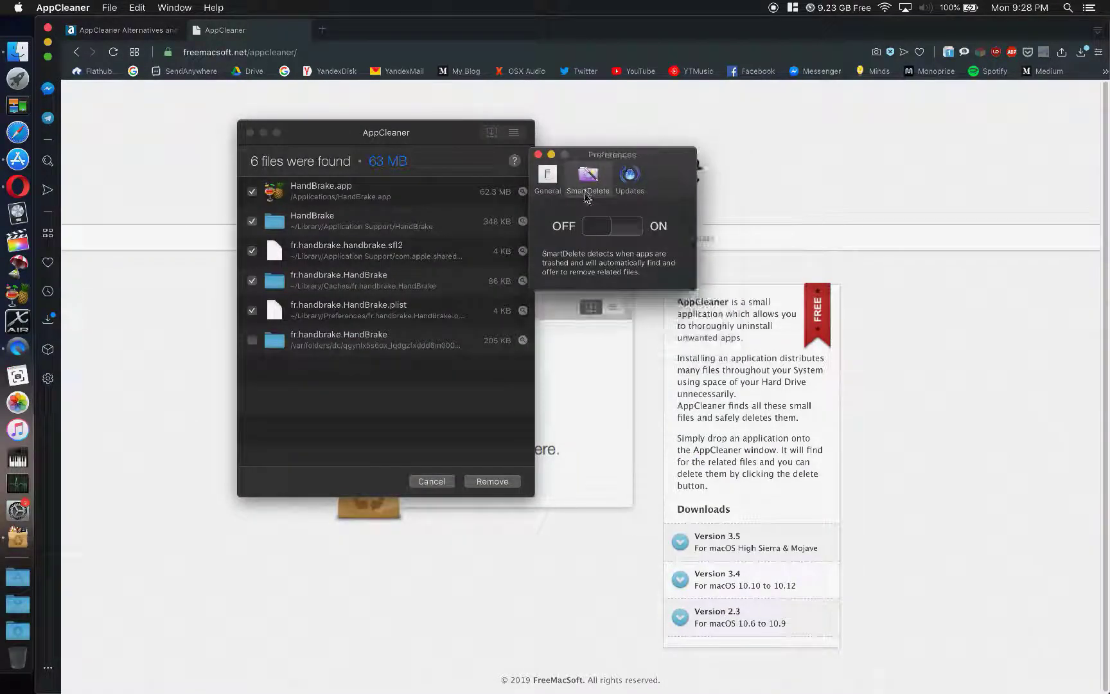
left_click(620, 226)
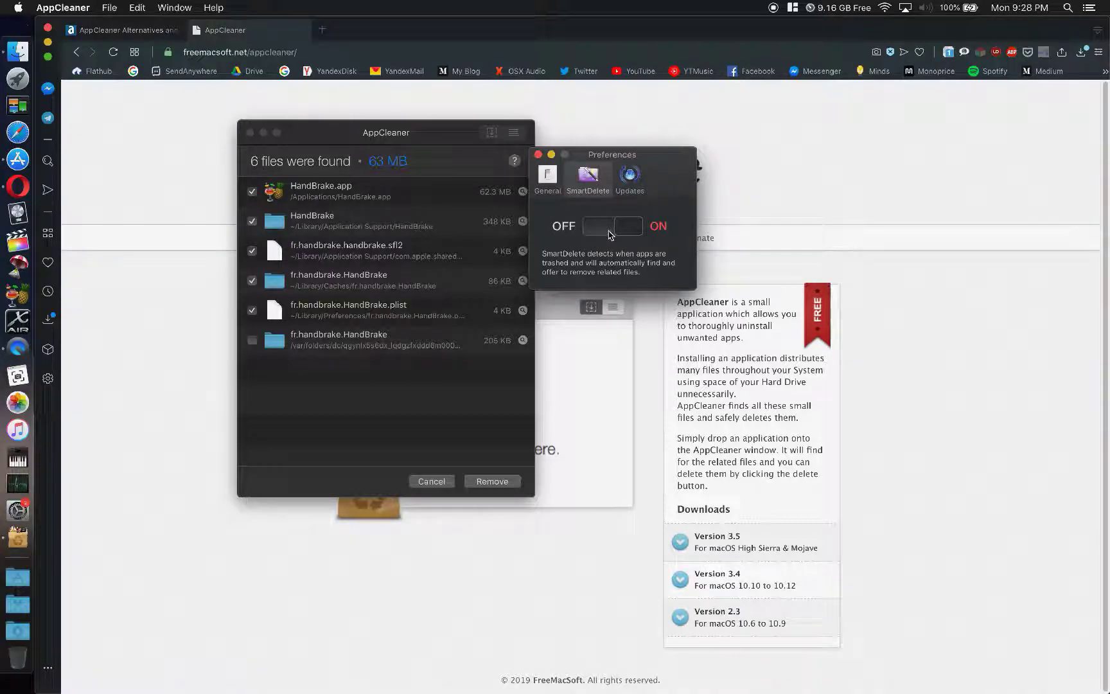
left_click(609, 234)
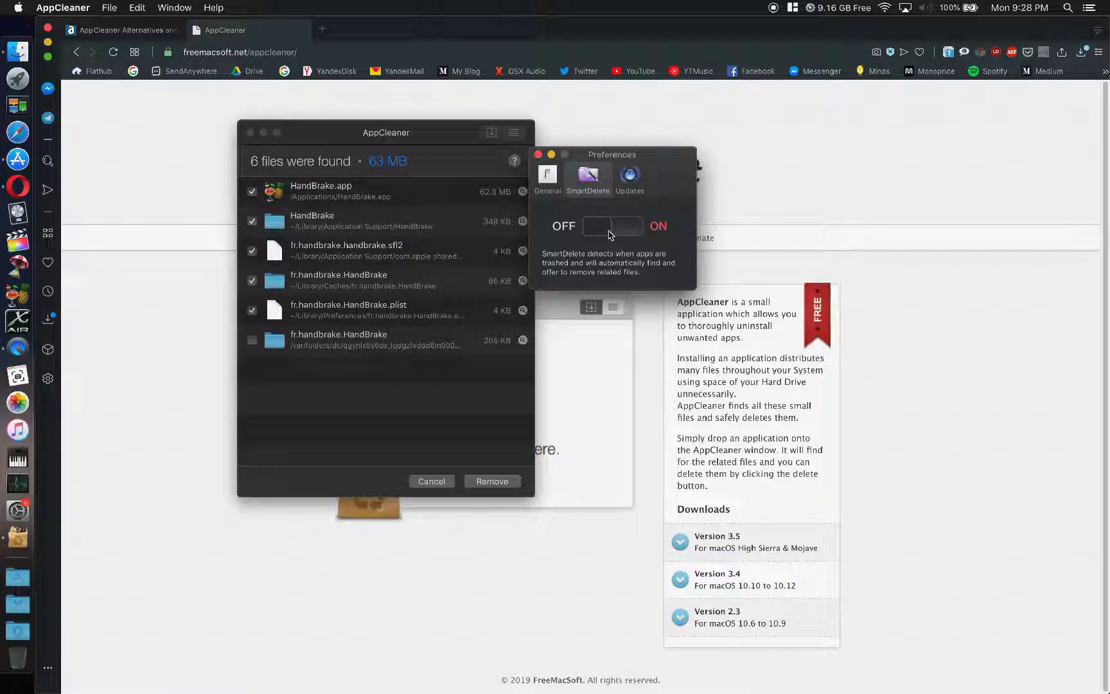
Step: Cancel the HandBrake removal and close the main AppCleaner window
left_click(431, 482)
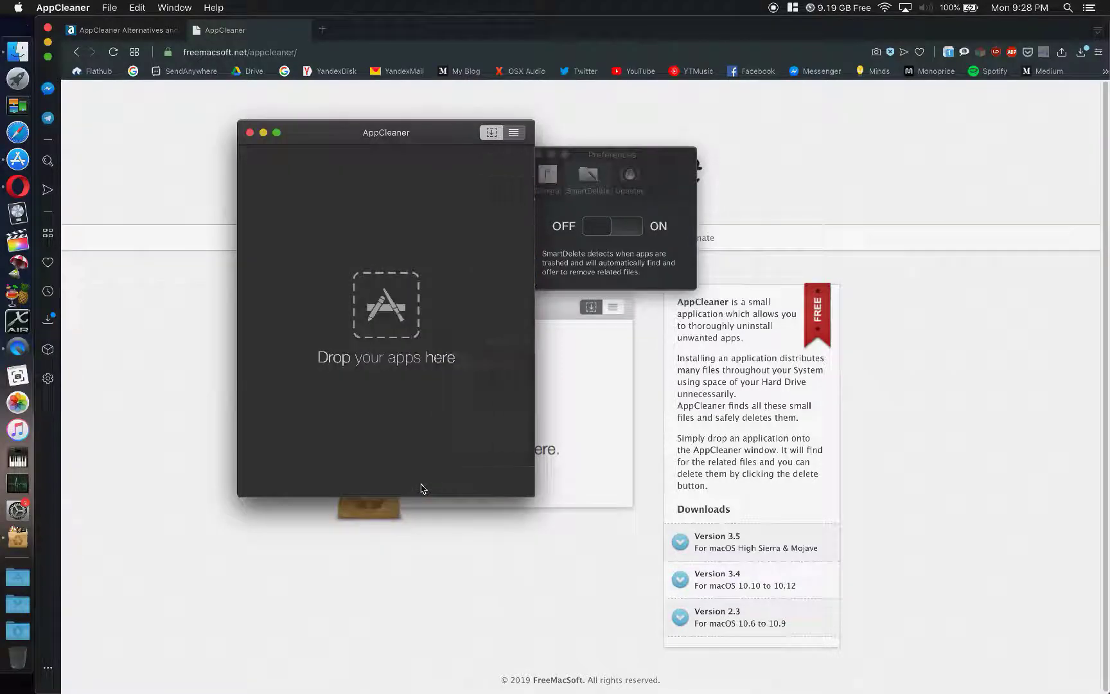
left_click(251, 133)
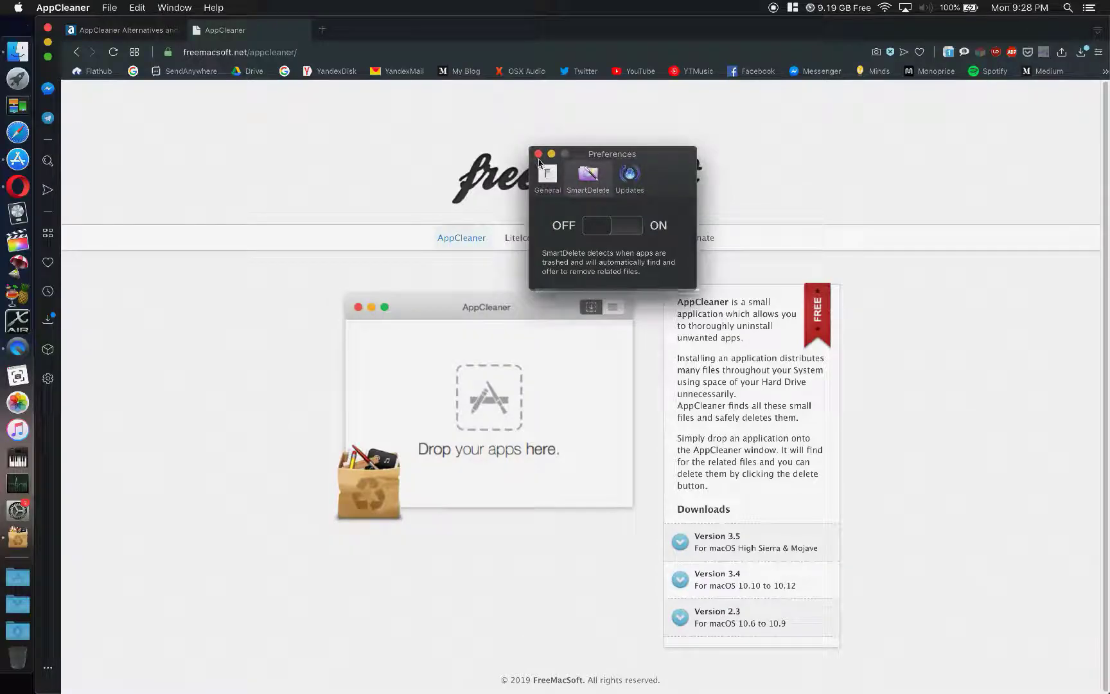
Step: Close AppCleaner's preferences and open the Tiles page on the freemacsoft website
left_click(538, 155)
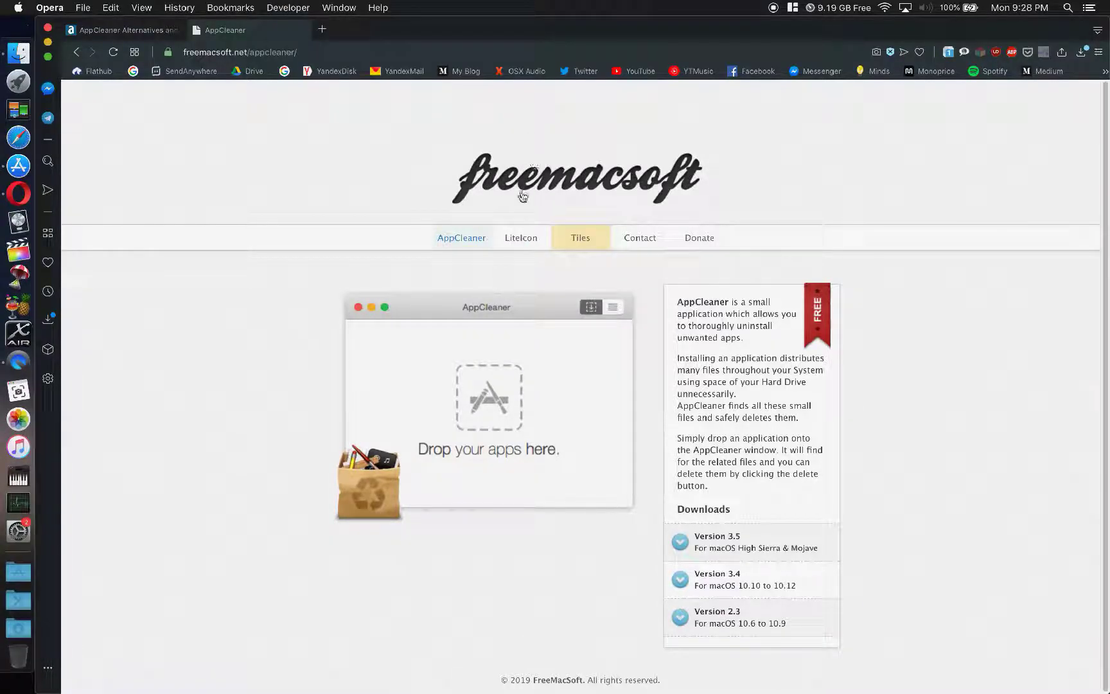
left_click(570, 240)
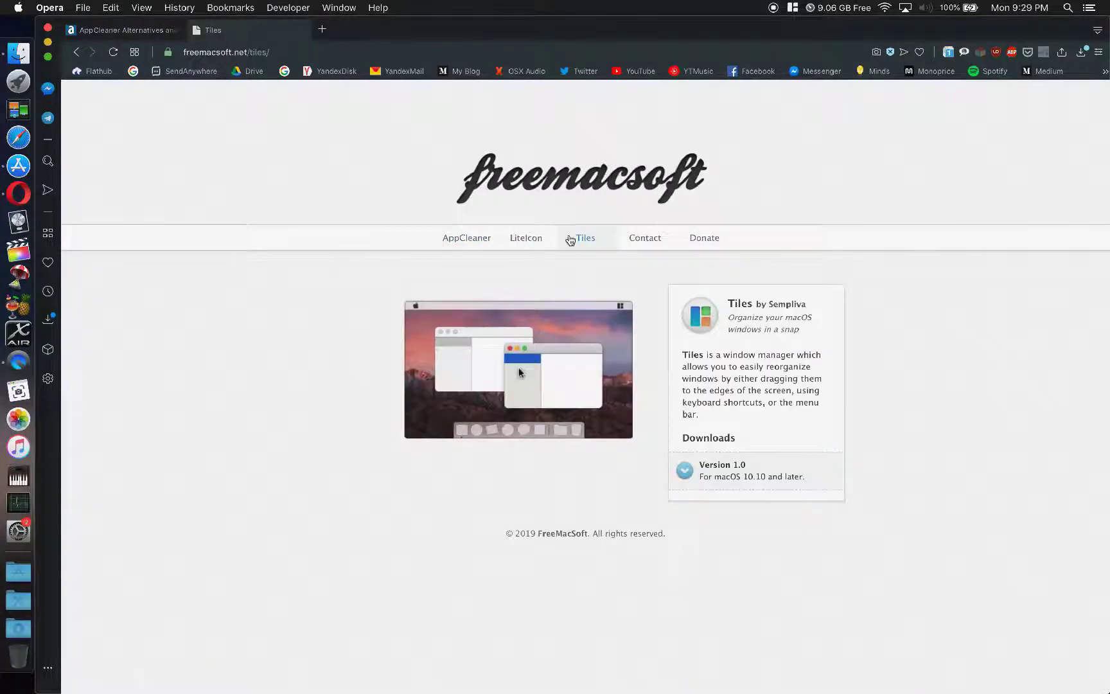
Step: Open the Tiles preferences and enable launching Tiles at login
left_click(792, 9)
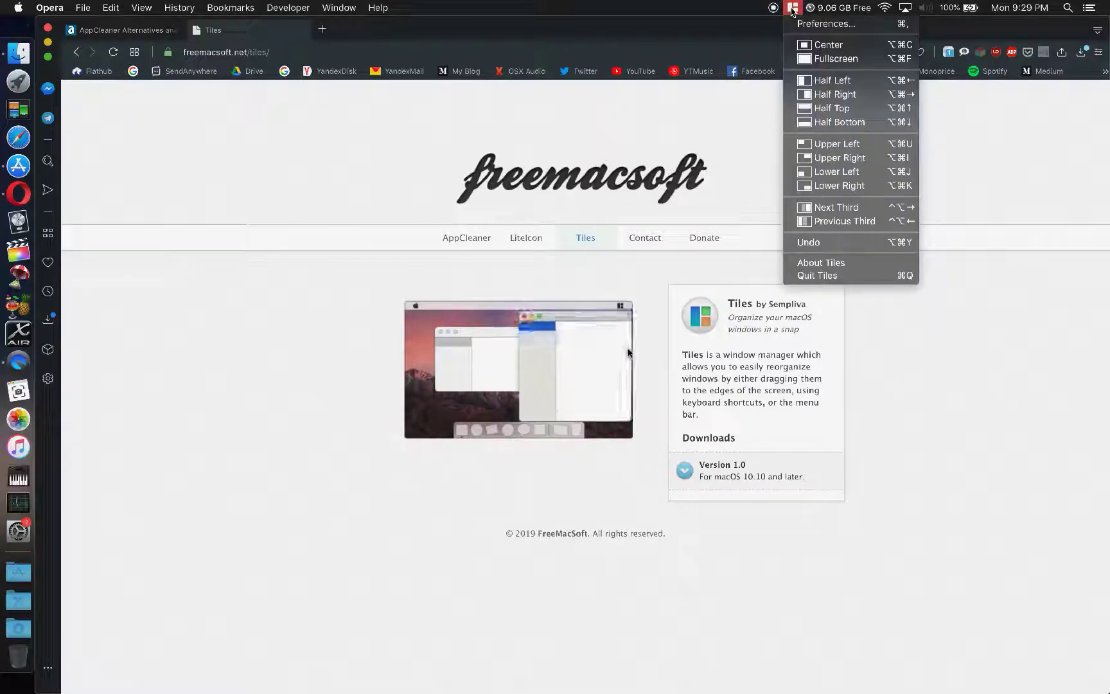
left_click(796, 18)
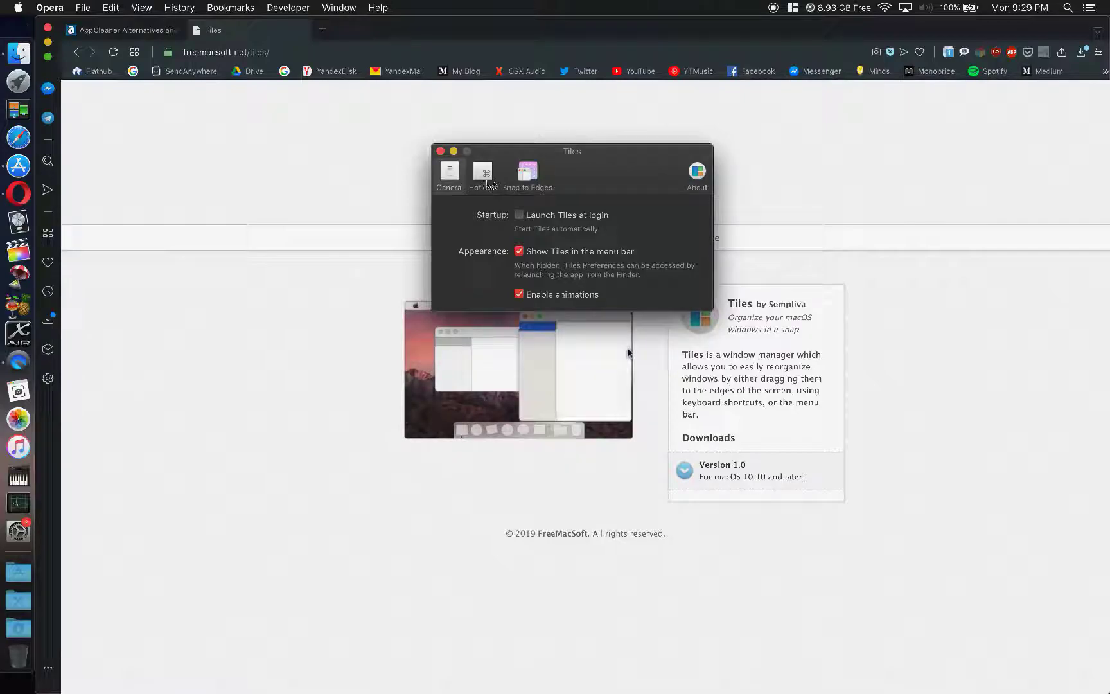
left_click(516, 214)
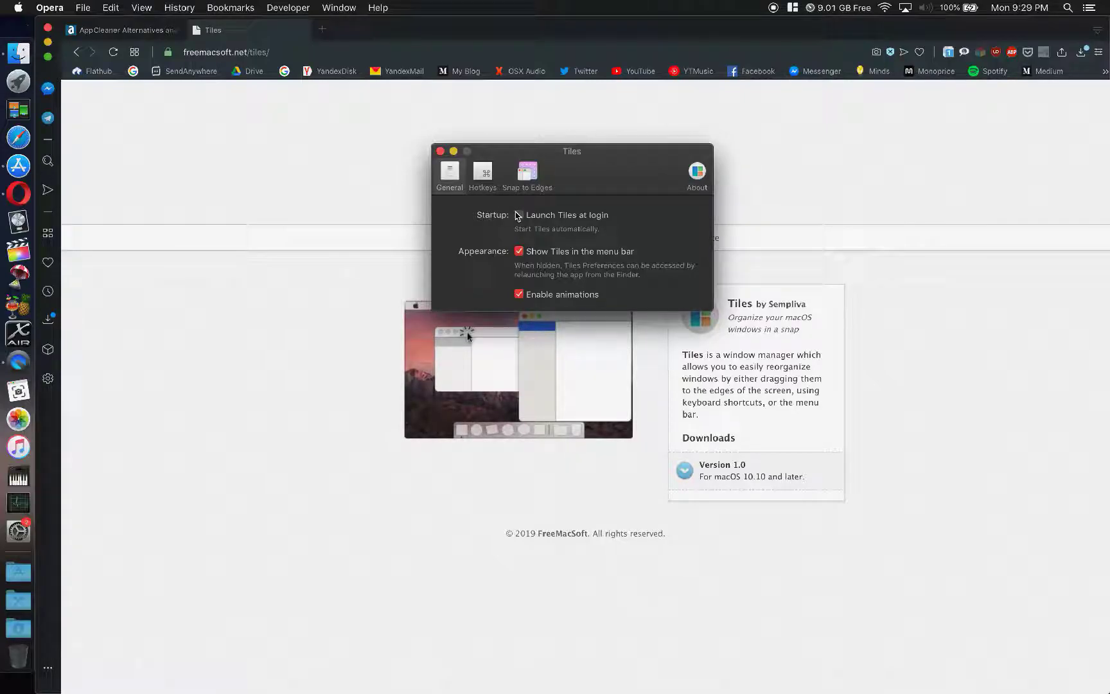
Step: Open System Preferences and check the account's login items in Users & Groups
left_click(10, 533)
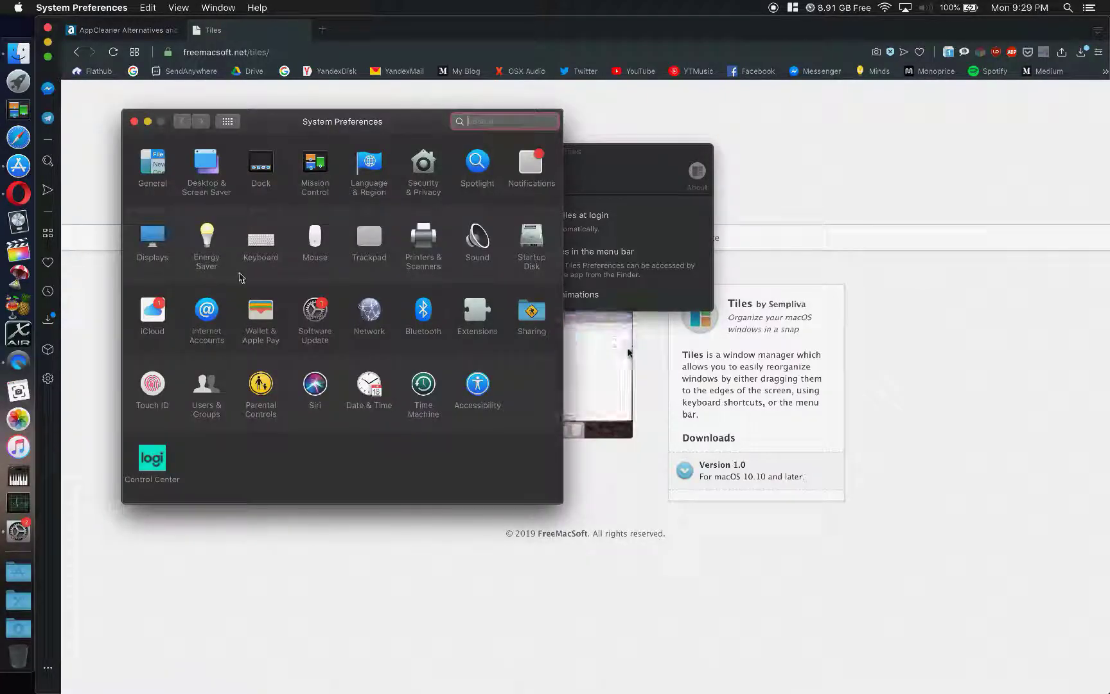
left_click(207, 389)
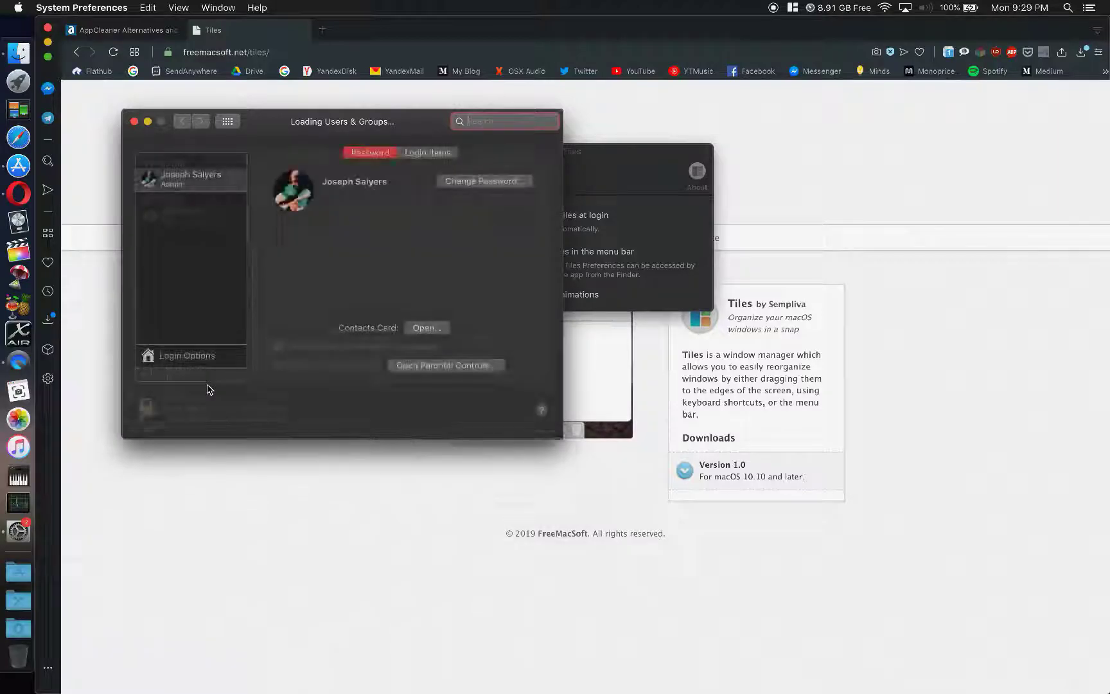
left_click(435, 154)
left_click(183, 122)
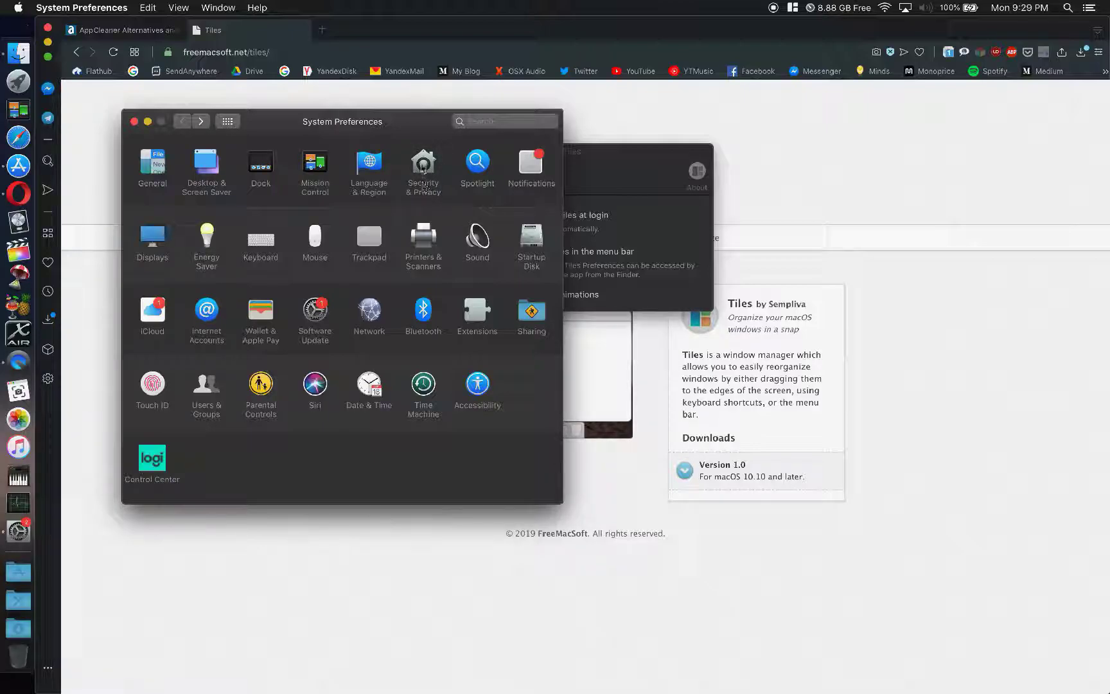
Step: Unlock the Security & Privacy settings with the account password to check Tiles.app's Accessibility permission, and relock and close System Preferences
left_click(422, 161)
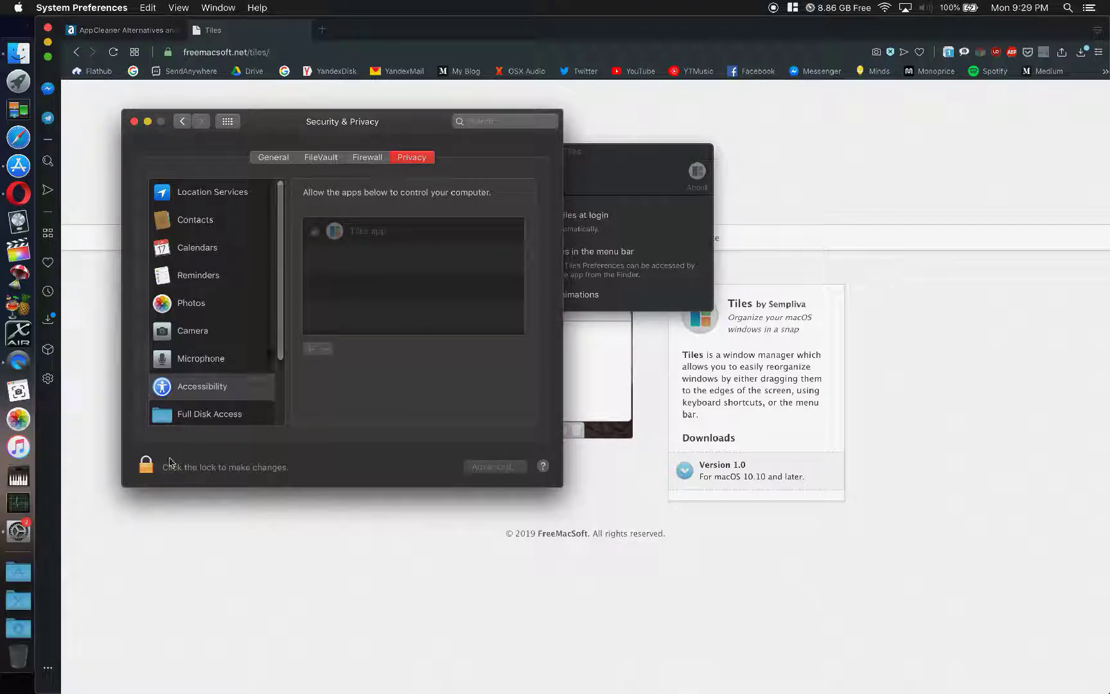
left_click(146, 465)
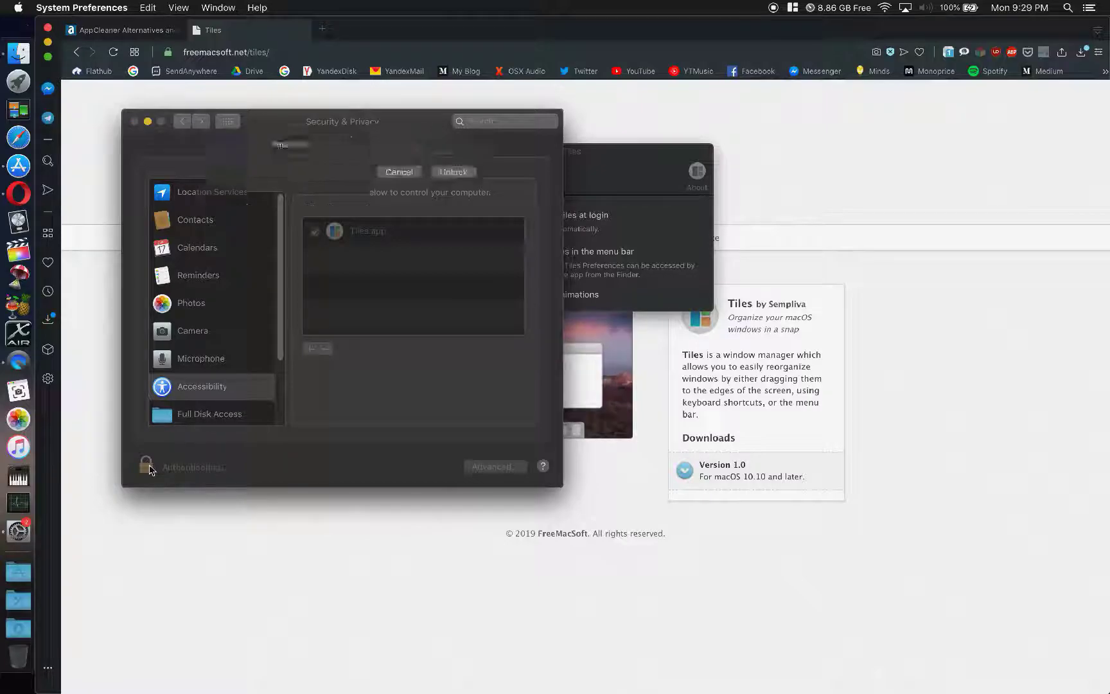
key("Return")
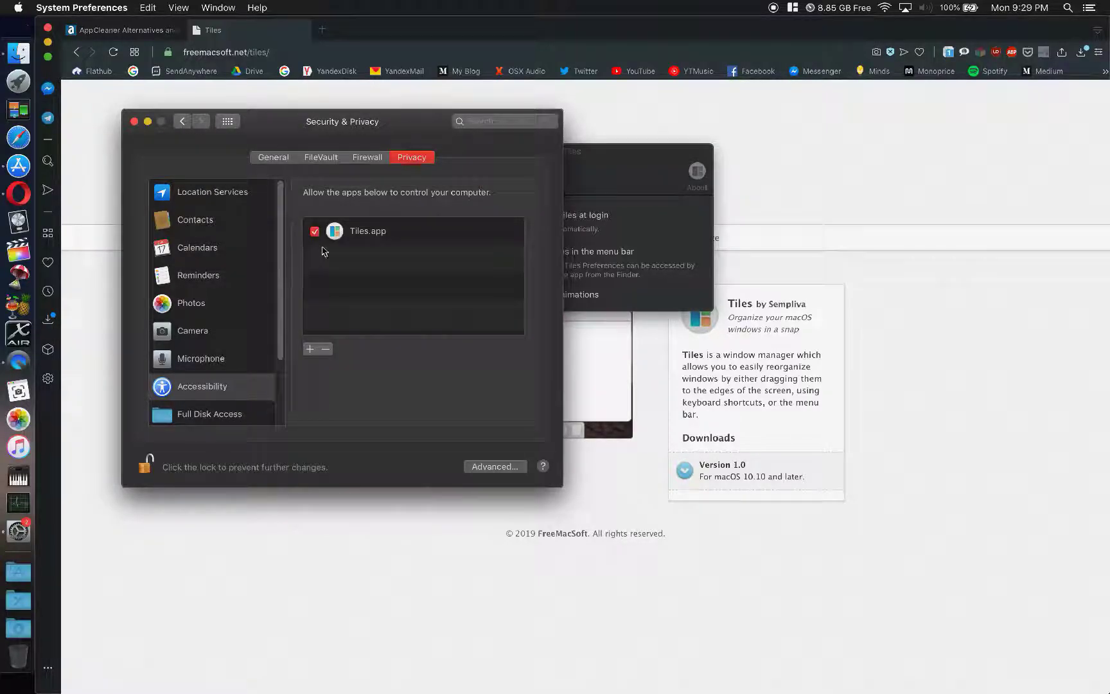
left_click(141, 471)
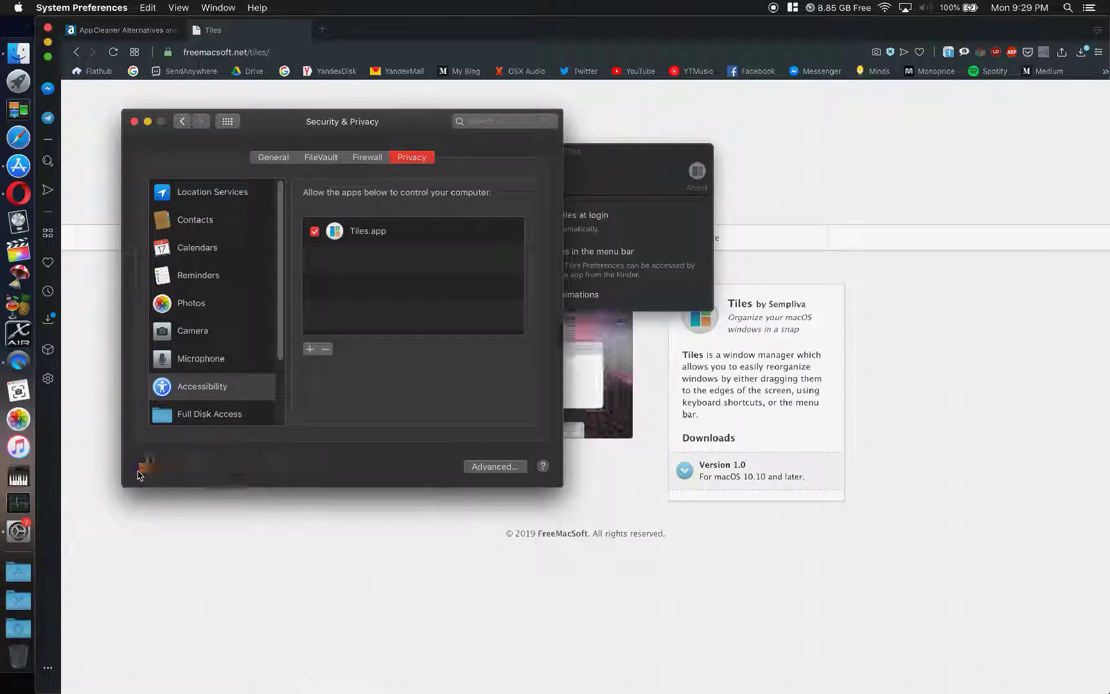
left_click(134, 121)
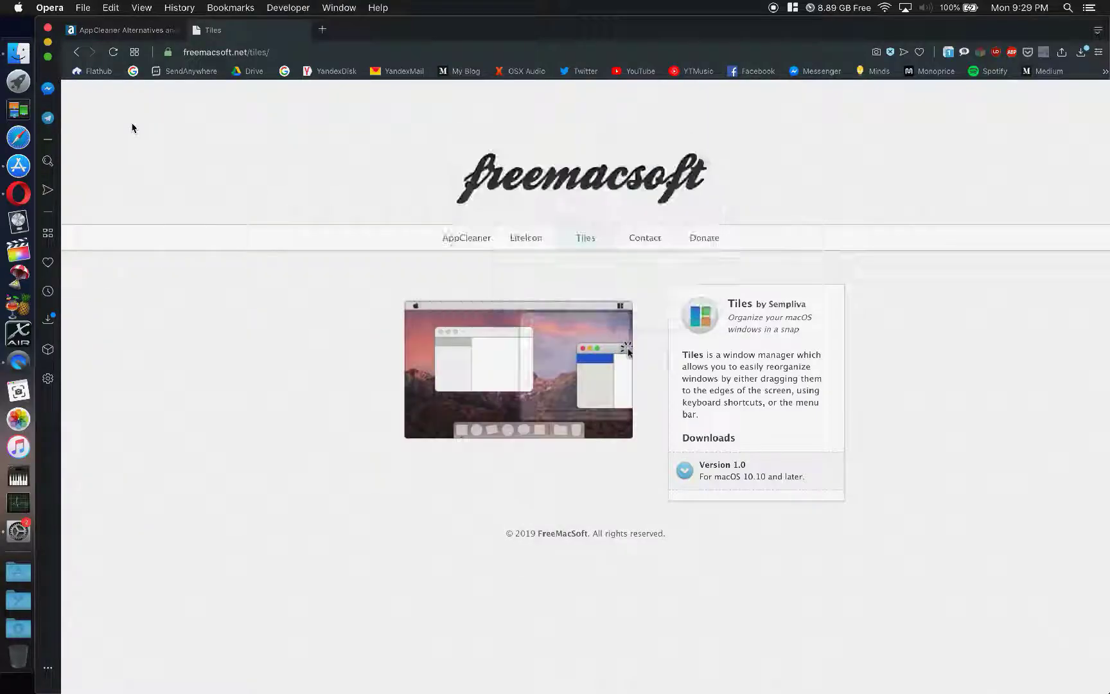
Step: Snap the Opera window to the right screen edge, maximize it, and snap it to the left half of the screen
left_click_drag(424, 42, 1108, 443)
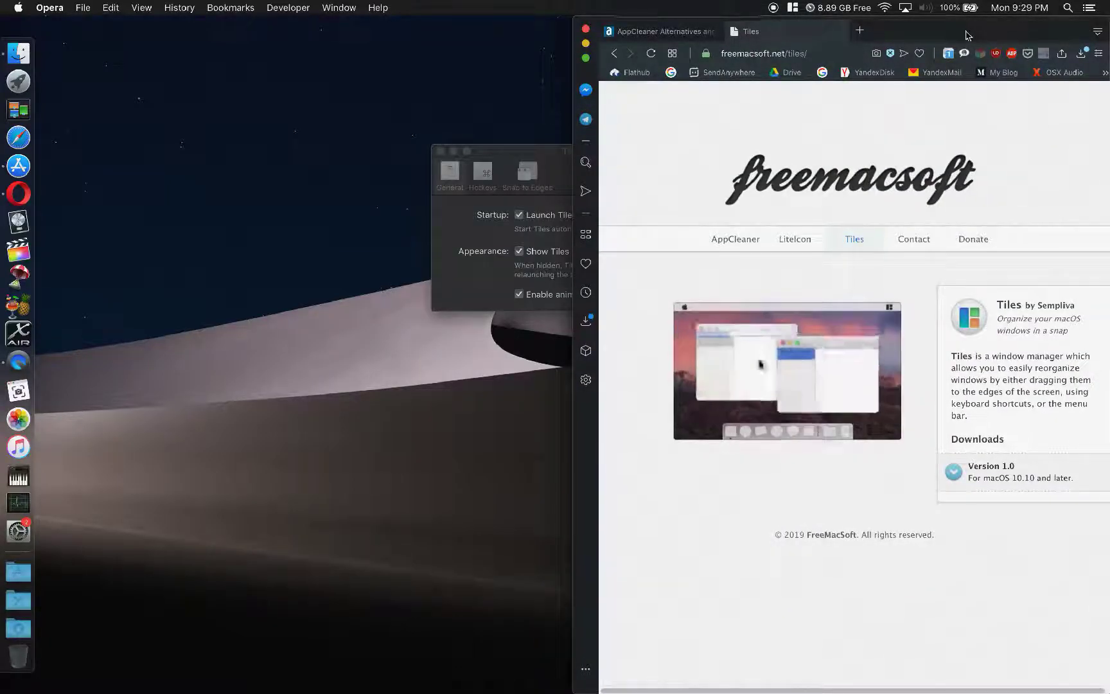
double_click(969, 32)
left_click_drag(844, 43, 9, 193)
Step: Bring the Tiles preferences forward, show the Hotkeys settings, and move the window higher up over the Opera window
left_click(660, 159)
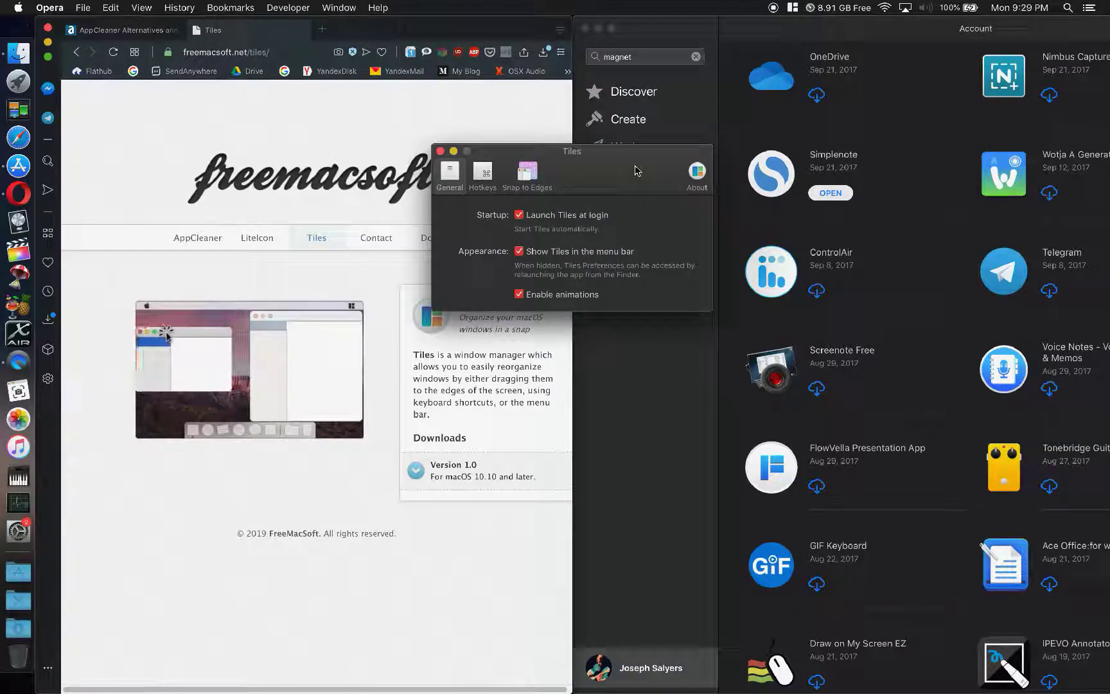
left_click(482, 176)
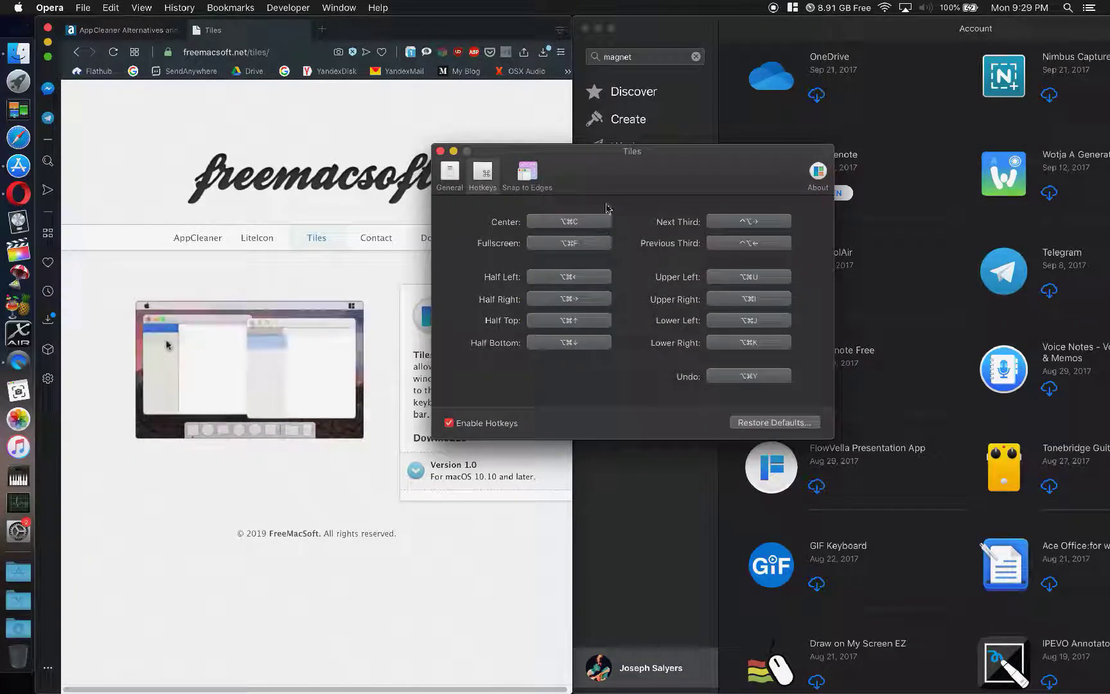
left_click_drag(585, 169, 473, 85)
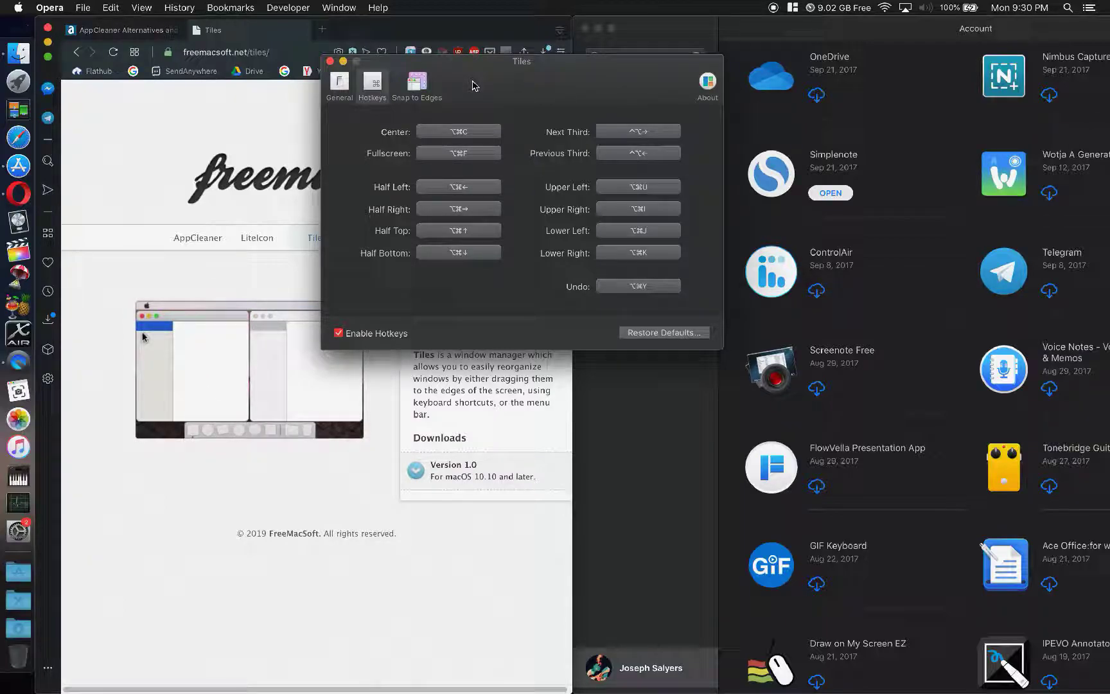
Step: Tile the preferences window to the upper left, upper right, lower left and center with hotkeys, return it to the upper left, and close it
key("alt+super+u")
key("alt+super+i")
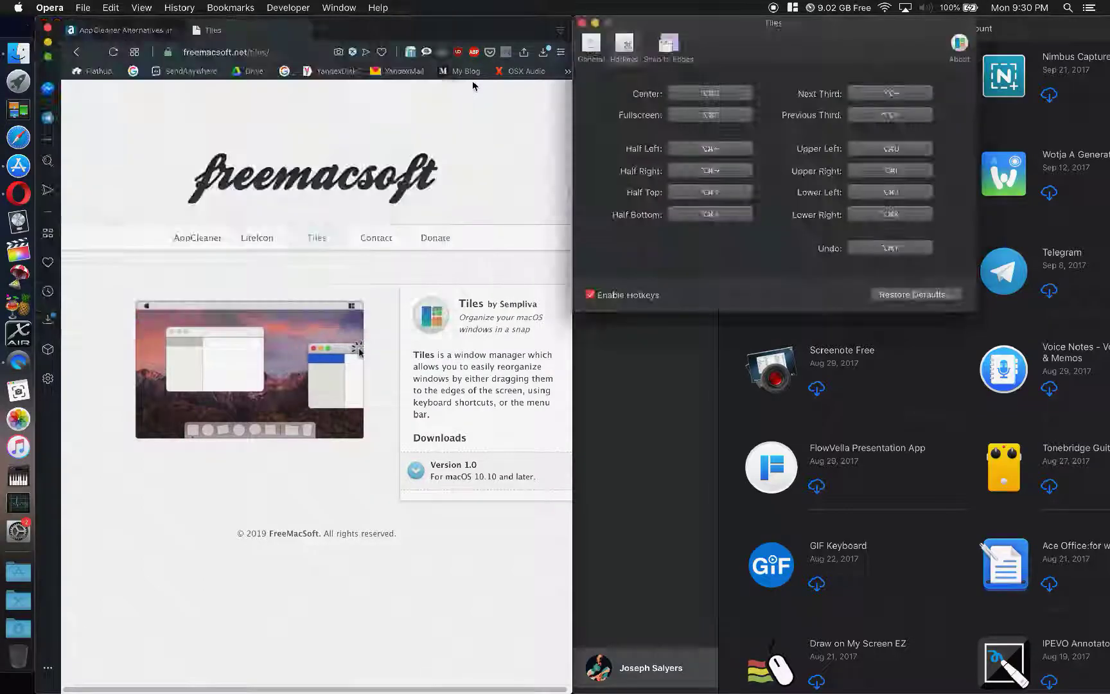
key("alt+super+j")
key("alt+super+u")
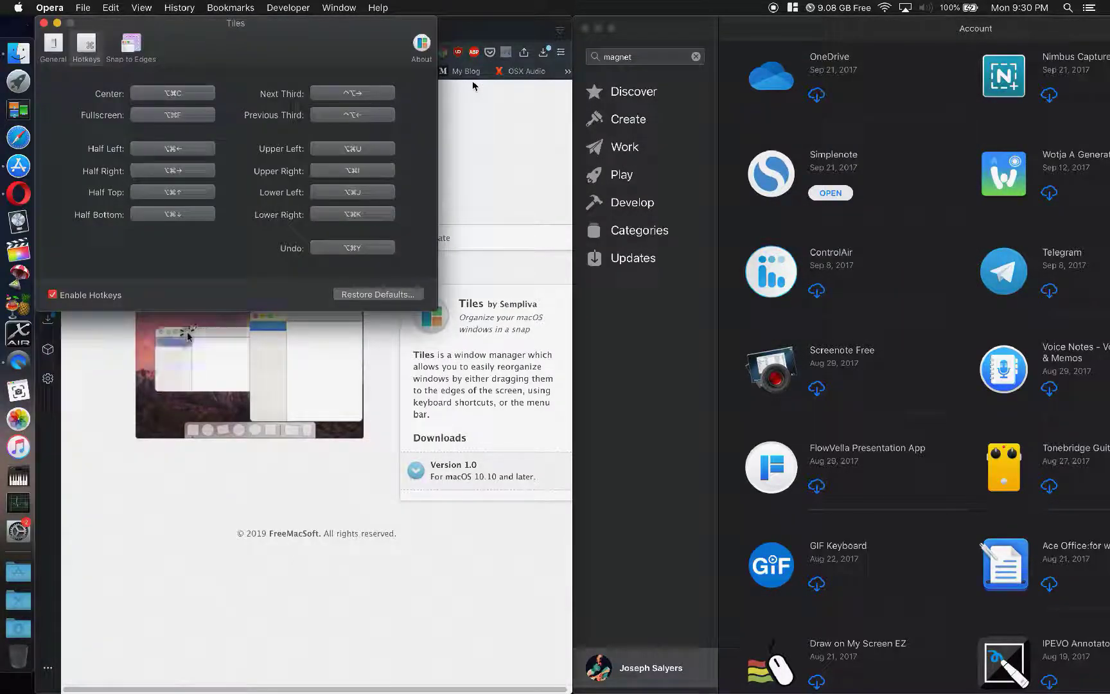
key("alt+super+c")
key("alt+super+u")
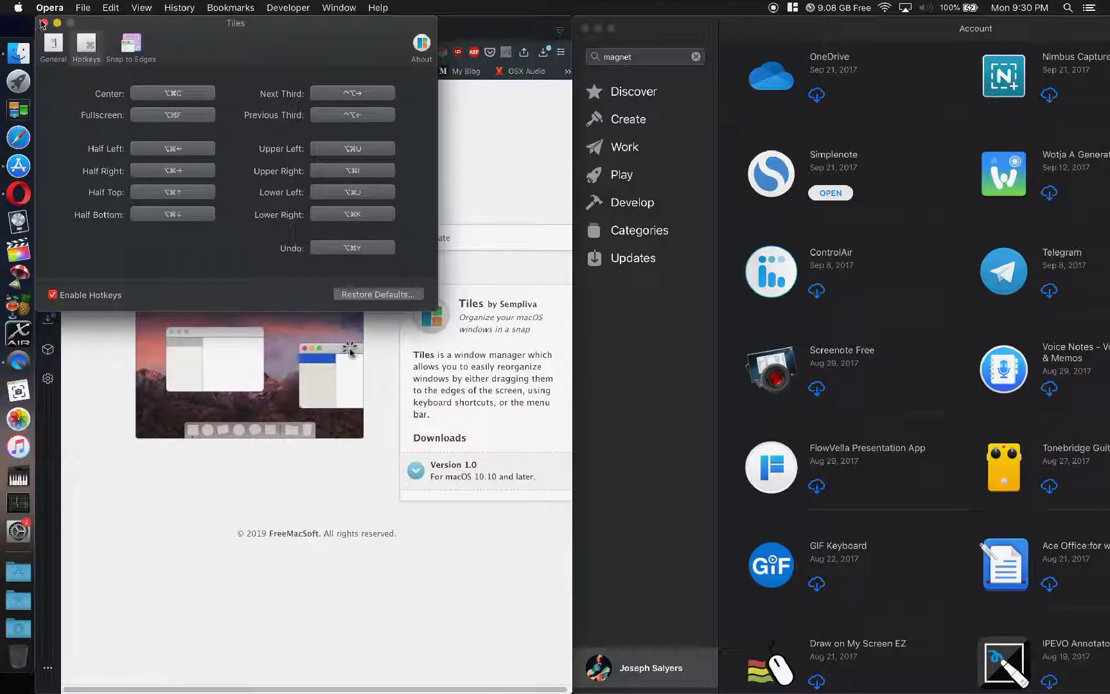
key("super+w")
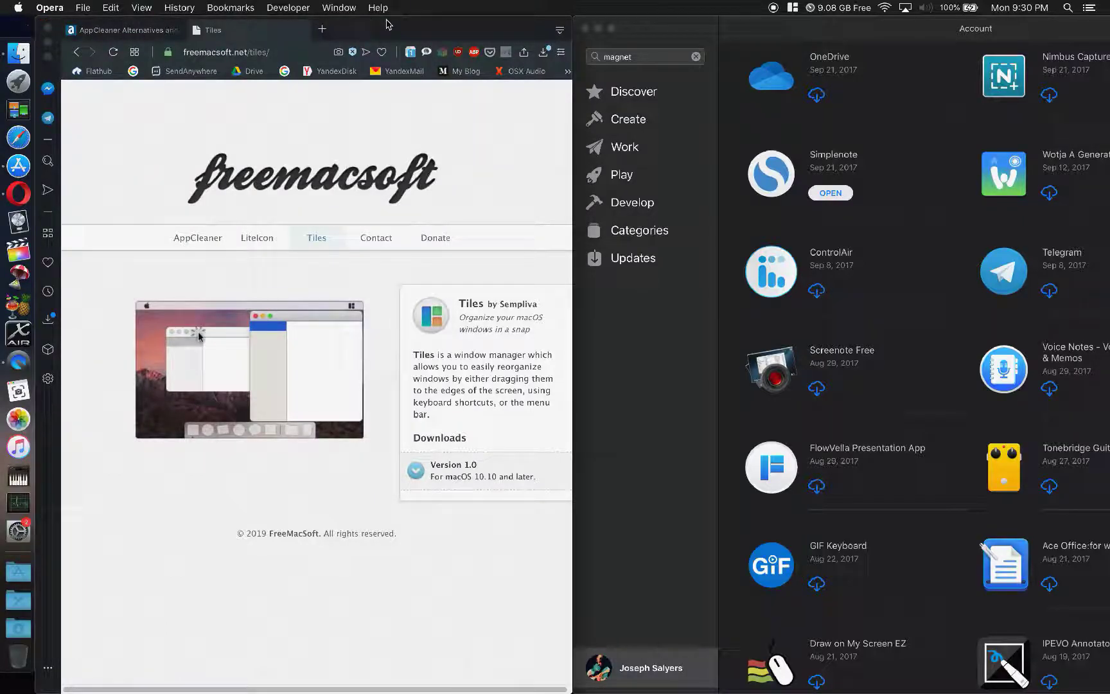
Step: Tile the Opera window with hotkeys to the right, left, top and bottom halves, center it, and make it fullscreen
key("alt+super+Right")
key("alt+super+Left")
key("alt+super+Up")
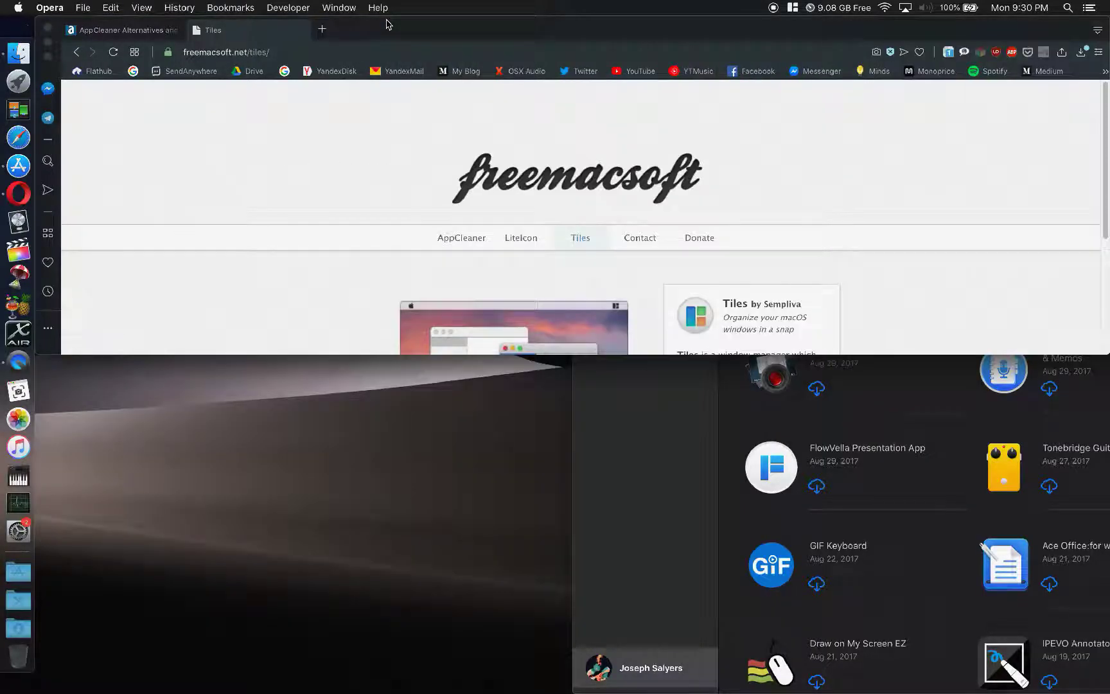
key("alt+super+Down")
key("alt+super+c")
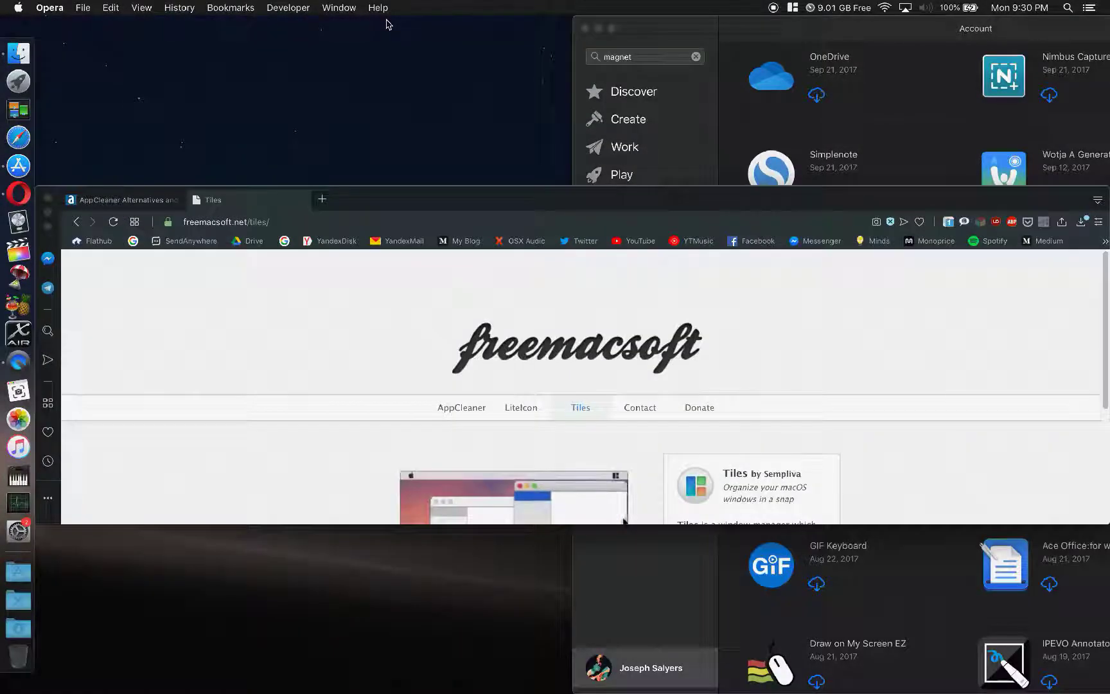
key("alt+super+f")
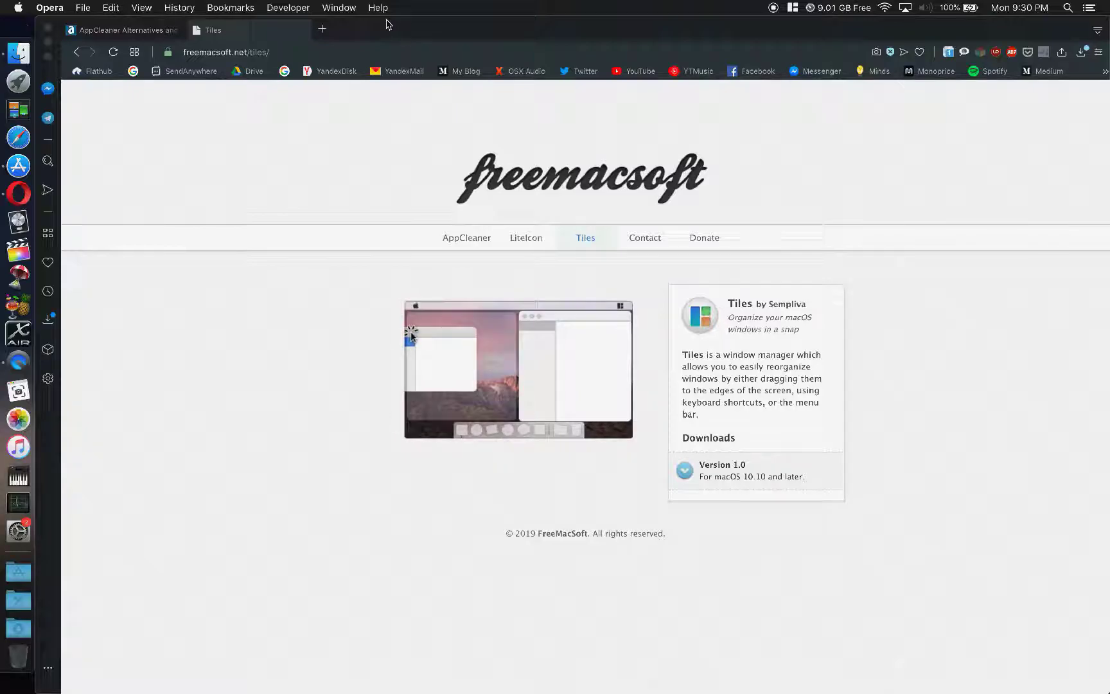
Step: Place Opera on the left half beside the App Store, switch to the App Store, and maximize Opera again
key("alt+super+Left")
left_click(694, 27)
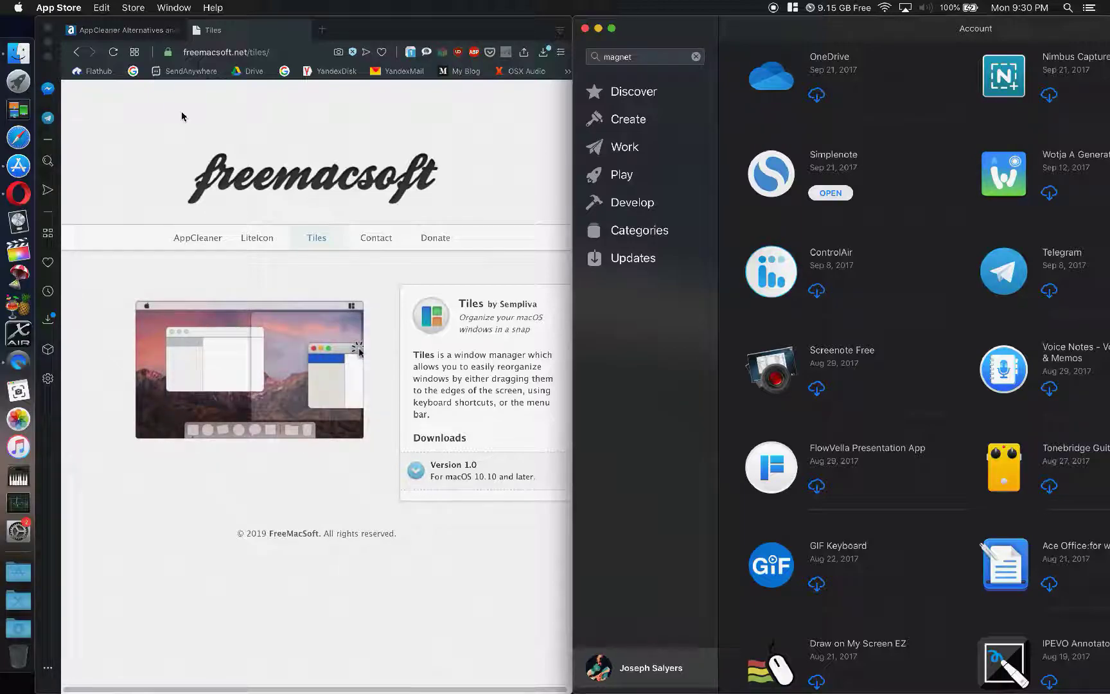
left_click(415, 42)
double_click(415, 42)
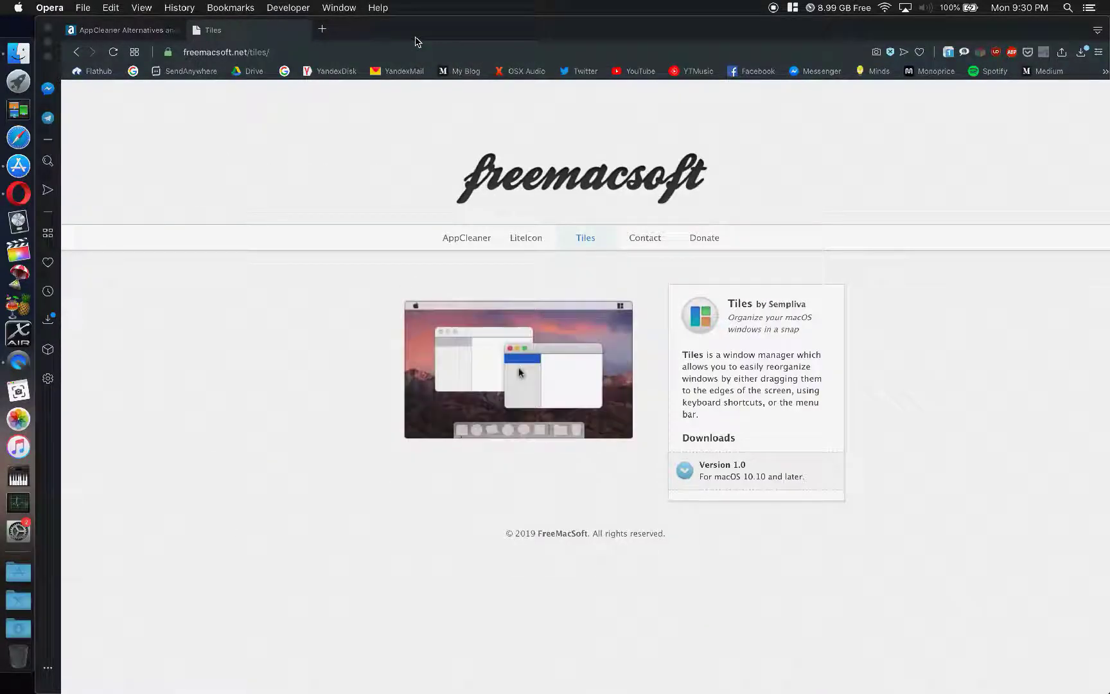
Step: Open the LiteIcon page on the freemacsoft website and read its description and available downloads
left_click(523, 239)
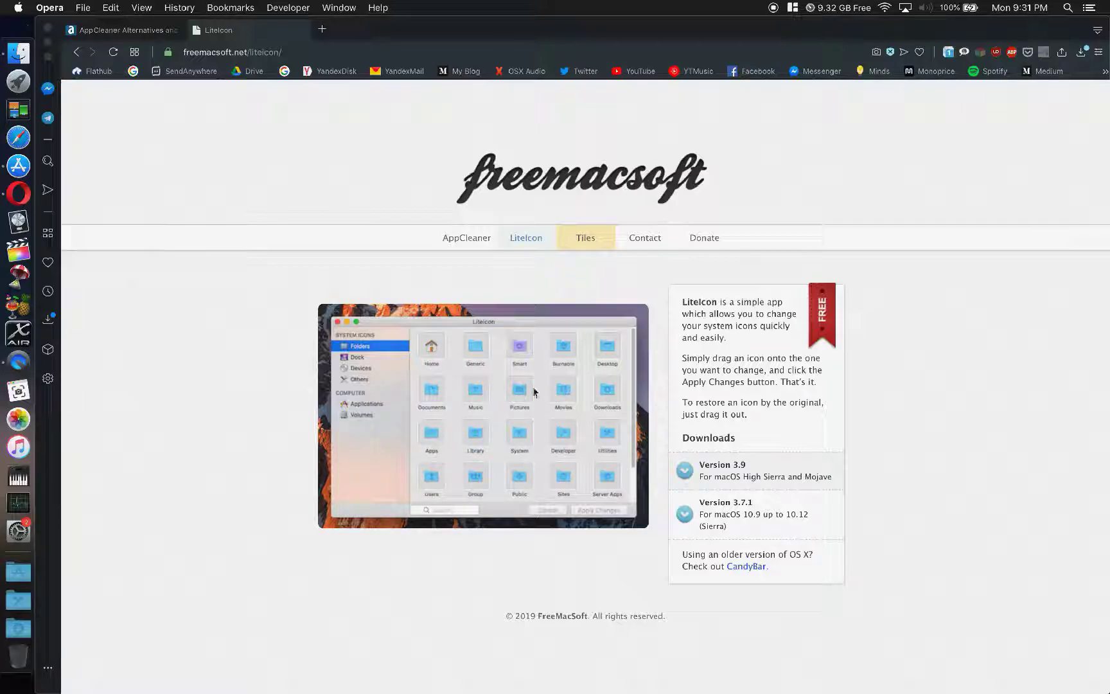
scroll(481, 398, "up", 3)
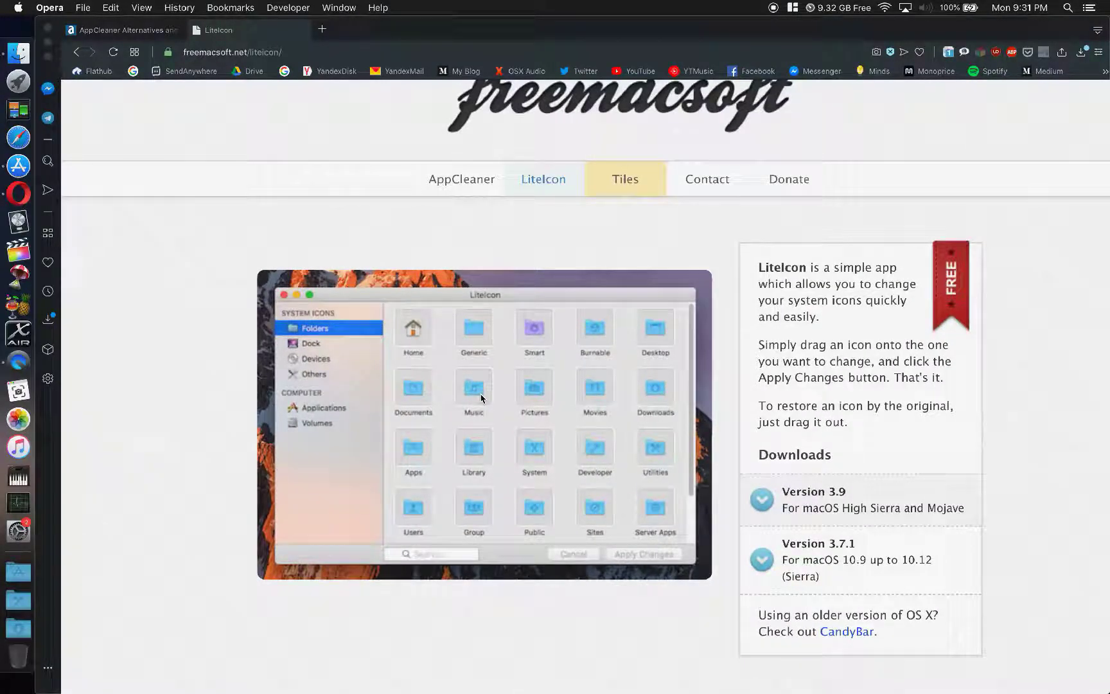
scroll(481, 399, "down", 3)
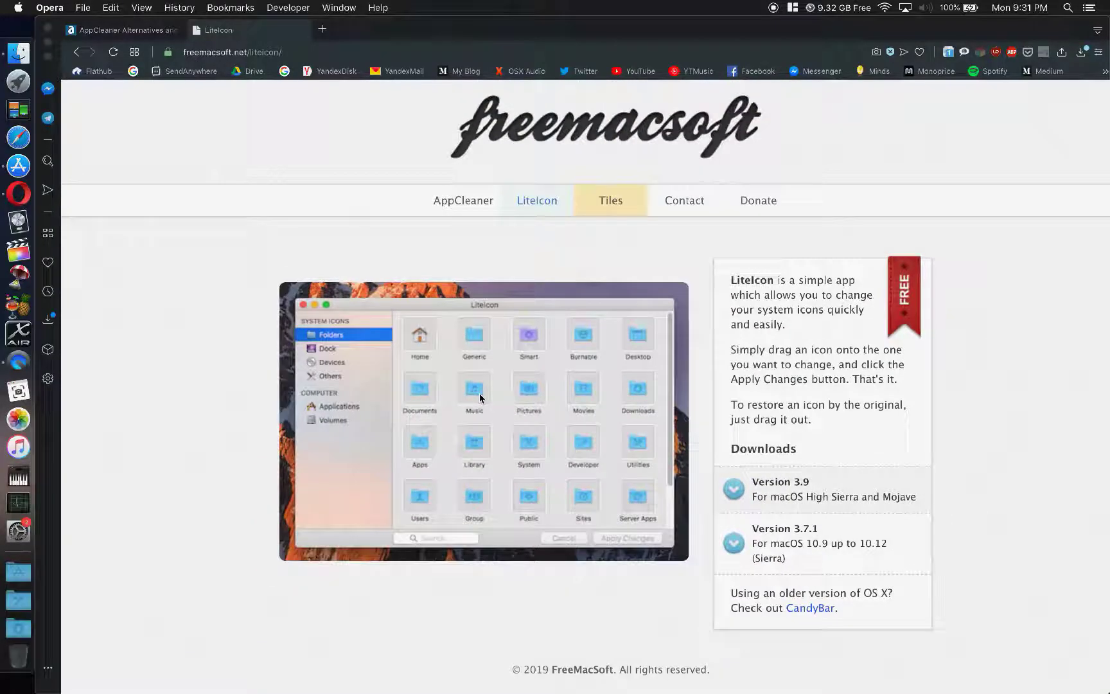
Step: Revisit the Tiles, AppCleaner and LiteIcon pages on the freemacsoft website and return to the Tiles page
left_click(585, 192)
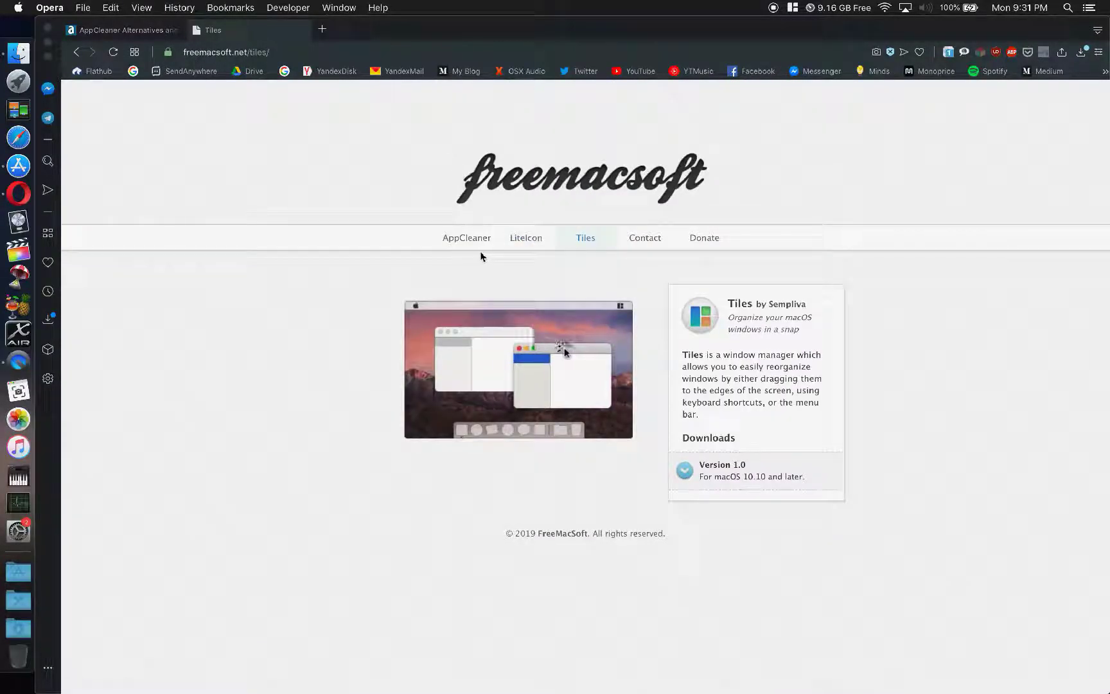
left_click(468, 239)
left_click(525, 239)
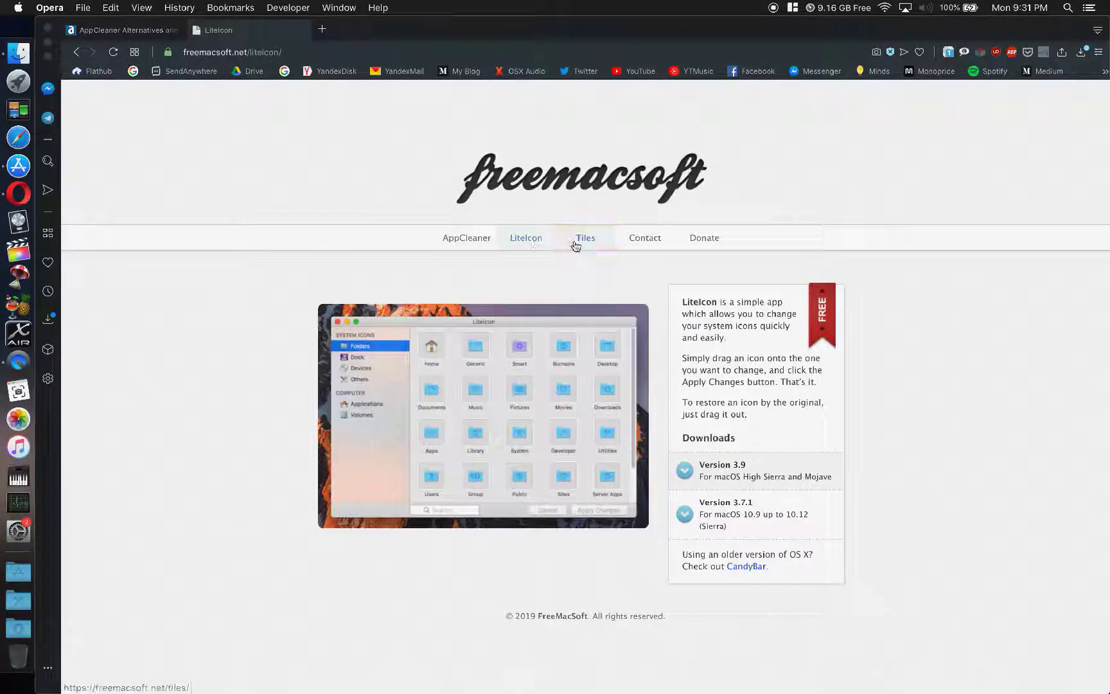
left_click(608, 240)
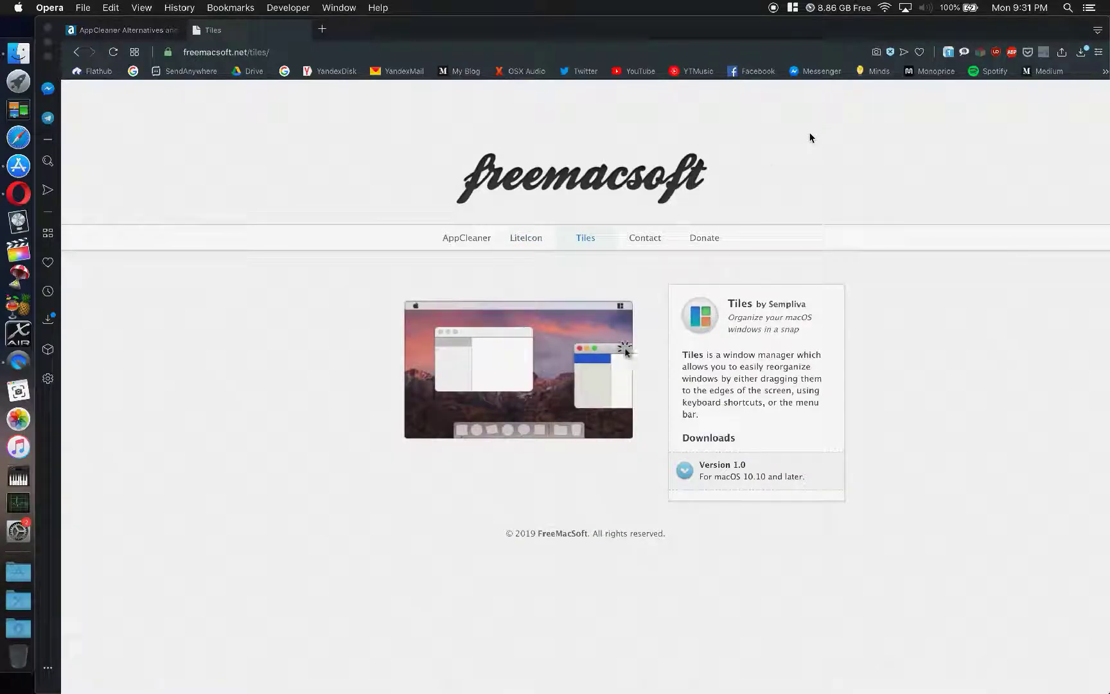